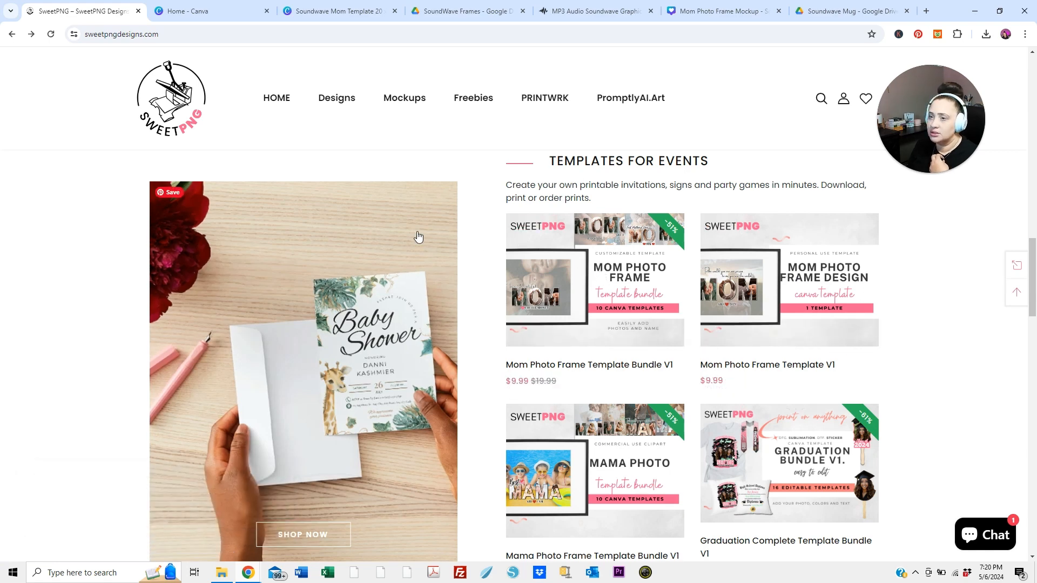
# Switch to the Soundwave Mom Template 20 x 16 design in Canva and browse the photos in the Mom Photo Frame folder
pyautogui.click(232, 16)
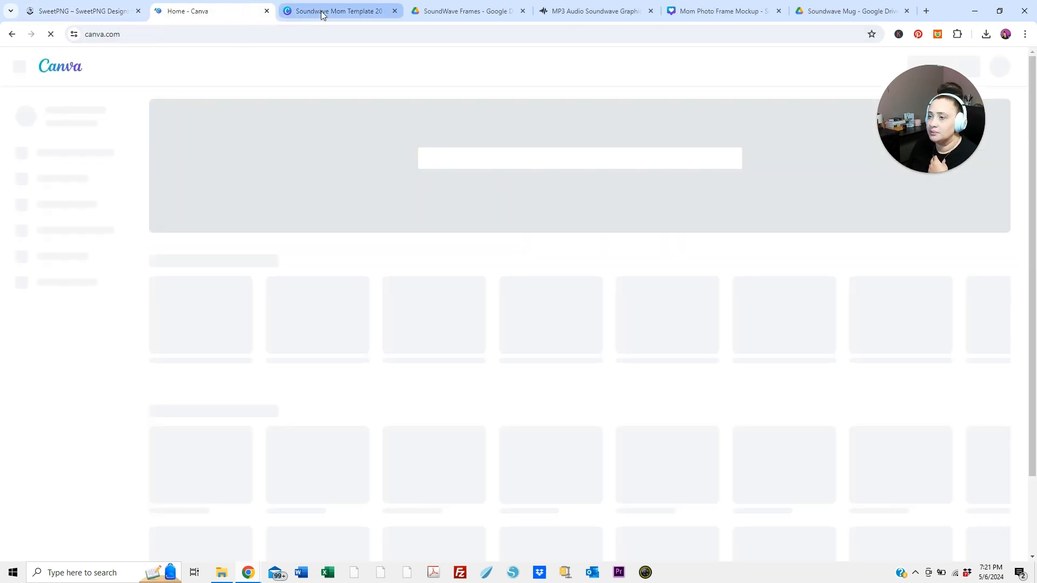
pyautogui.click(321, 11)
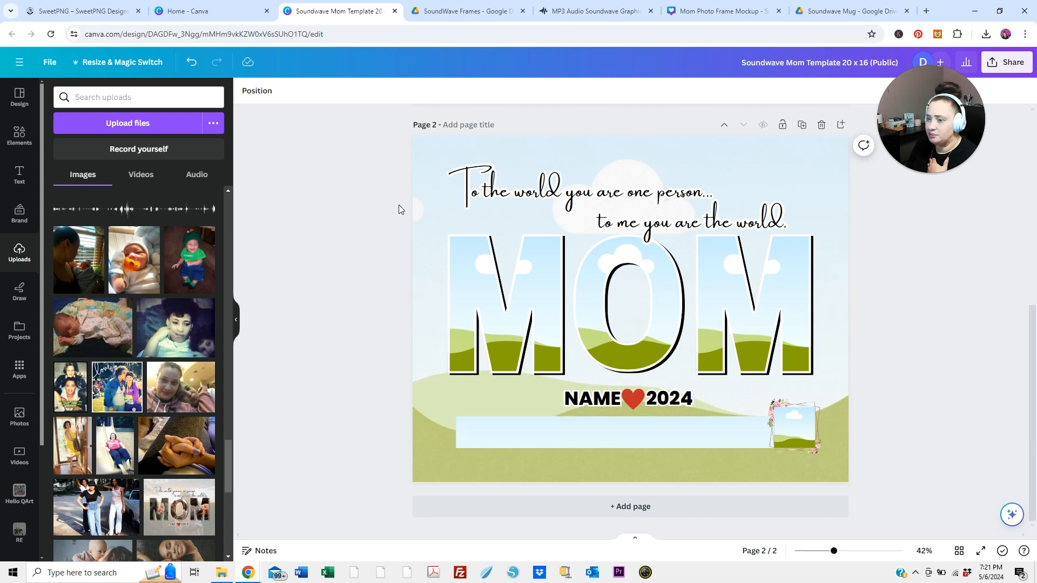
pyautogui.click(221, 575)
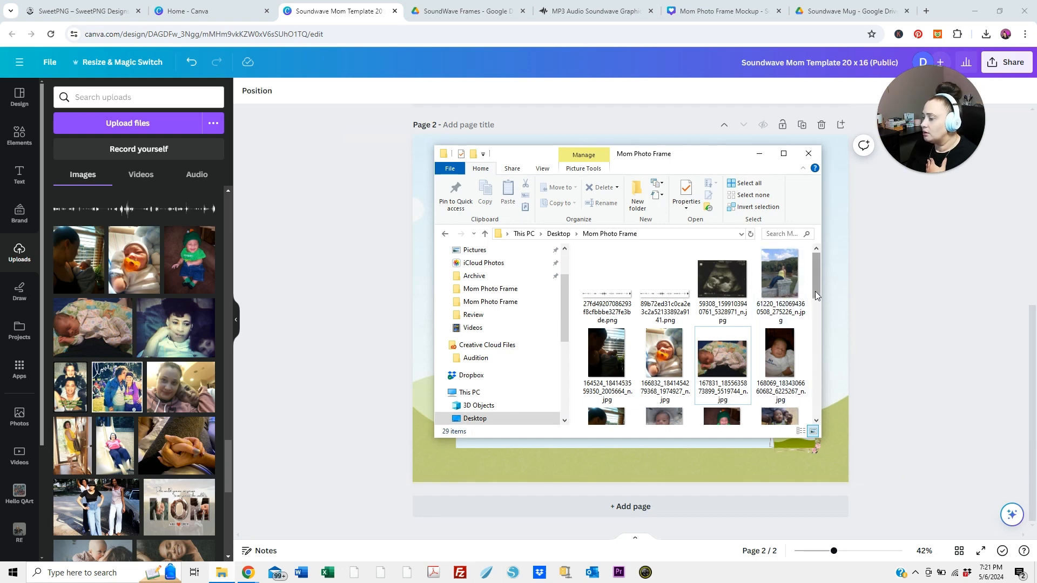
pyautogui.moveTo(817, 296); pyautogui.dragTo(816, 329)
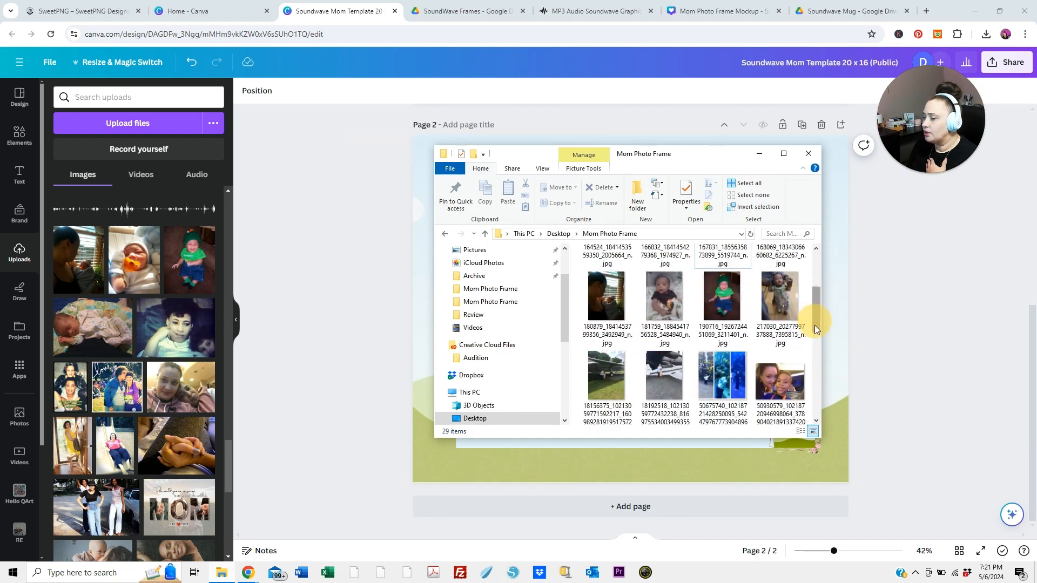
pyautogui.click(694, 382)
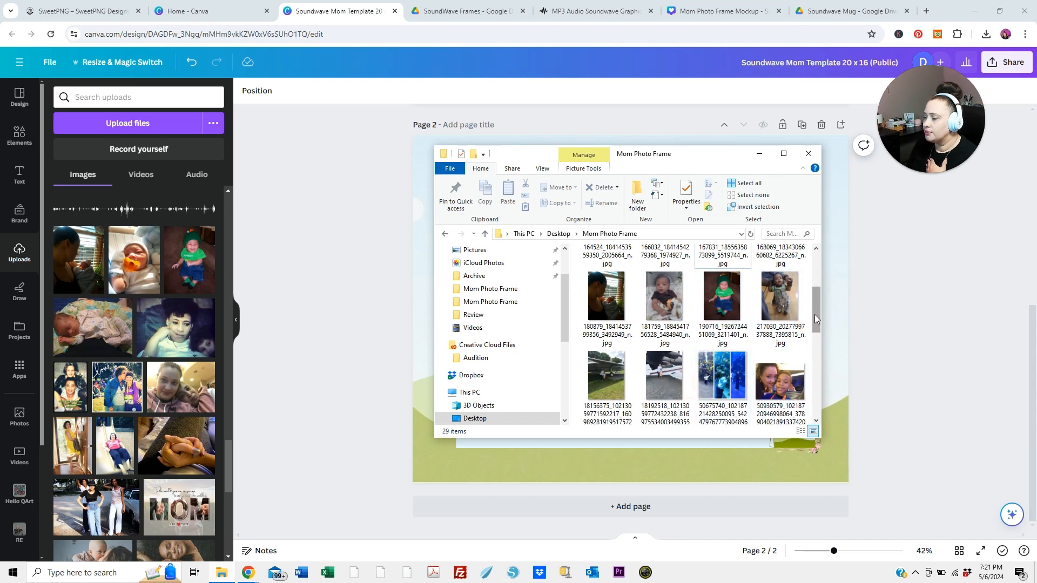
pyautogui.moveTo(815, 314); pyautogui.dragTo(812, 277)
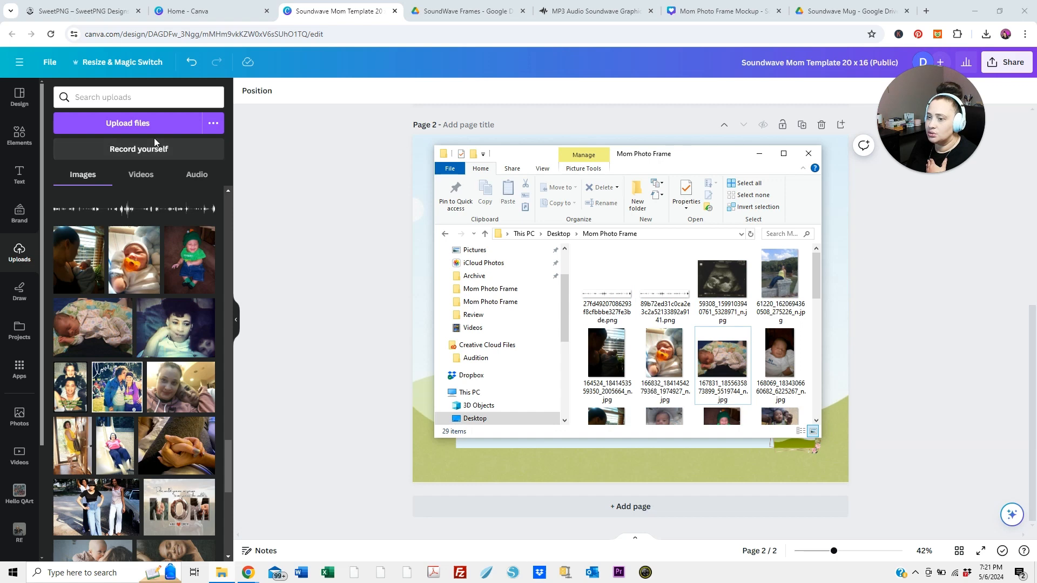
pyautogui.click(231, 128)
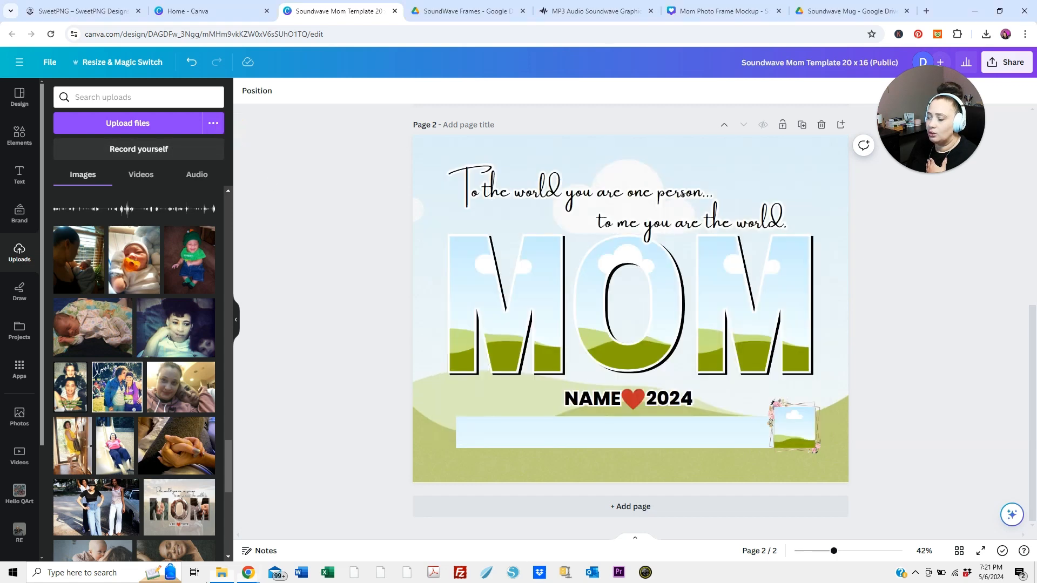
# Pick out four baby photos for the template in the Mom Photo Frame folder and minimize the folder window
pyautogui.click(225, 577)
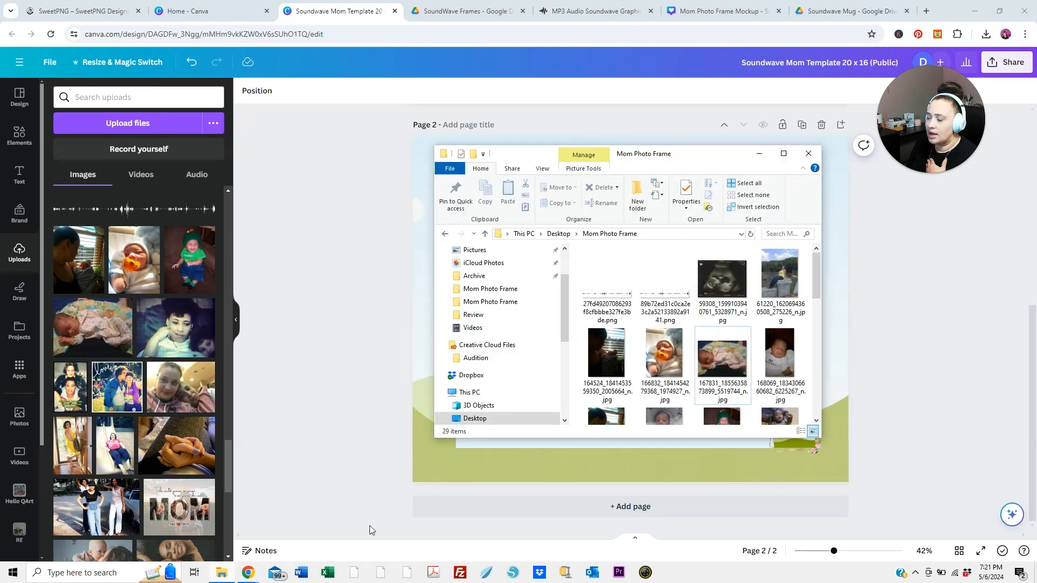
pyautogui.click(718, 291)
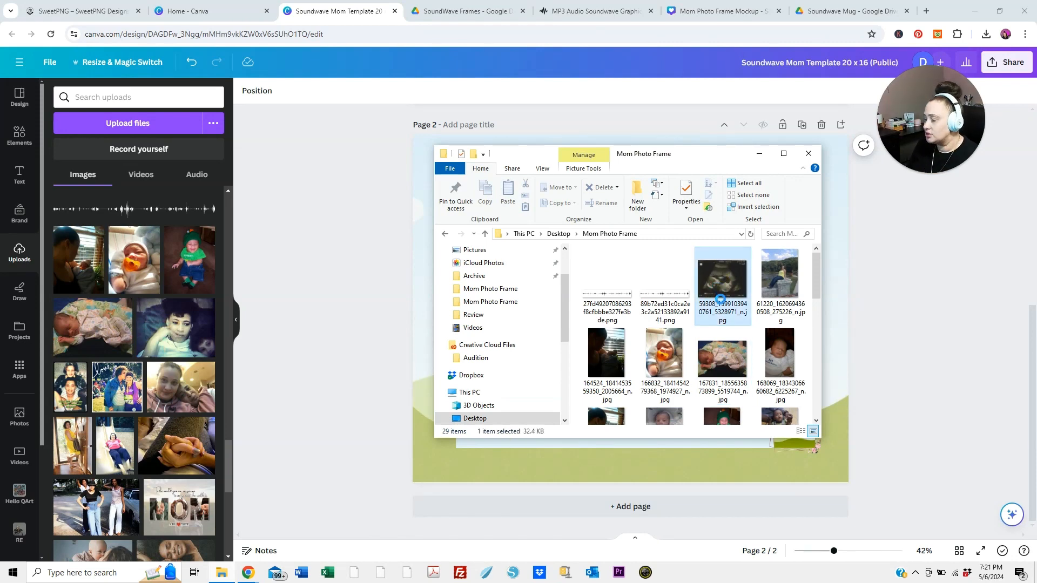
pyautogui.keyDown('shift'); pyautogui.click(776, 367); pyautogui.keyUp('shift')
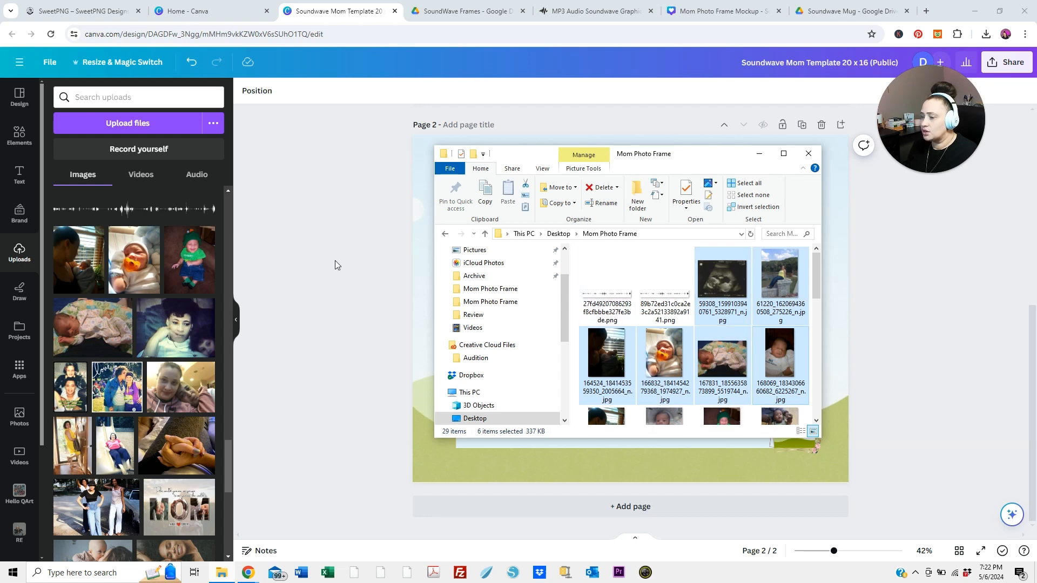
pyautogui.click(782, 292)
pyautogui.click(666, 374)
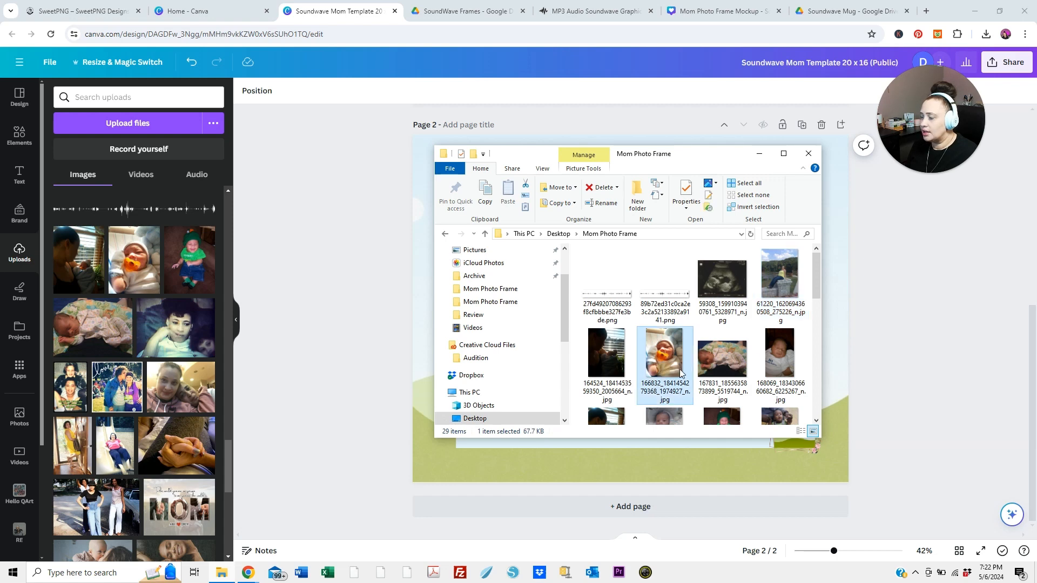
pyautogui.keyDown('ctrl'); pyautogui.click(731, 372); pyautogui.keyUp('ctrl')
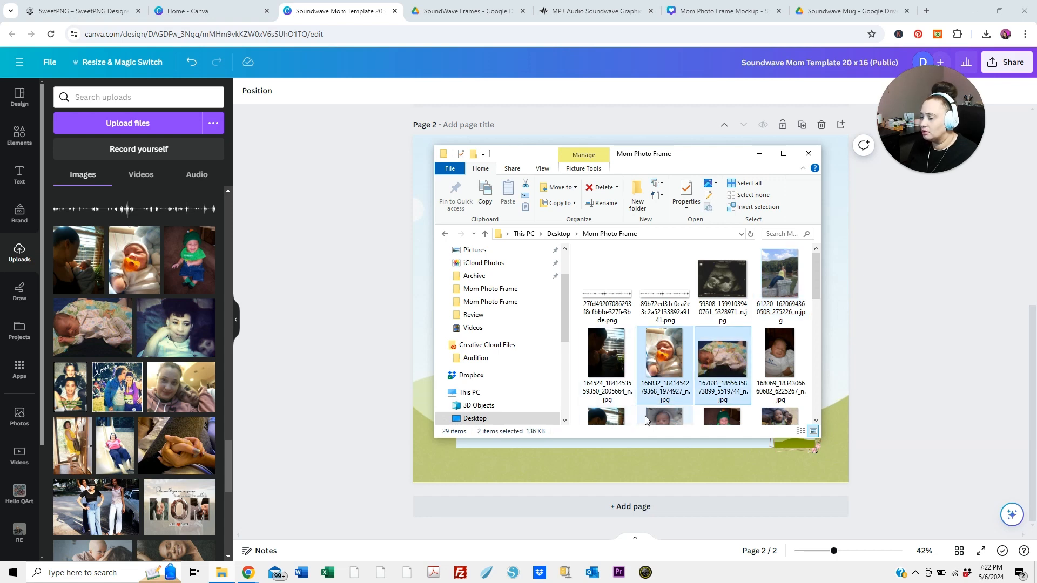
pyautogui.scroll(-1, 629, 415)
pyautogui.keyDown('ctrl'); pyautogui.click(675, 386); pyautogui.keyUp('ctrl')
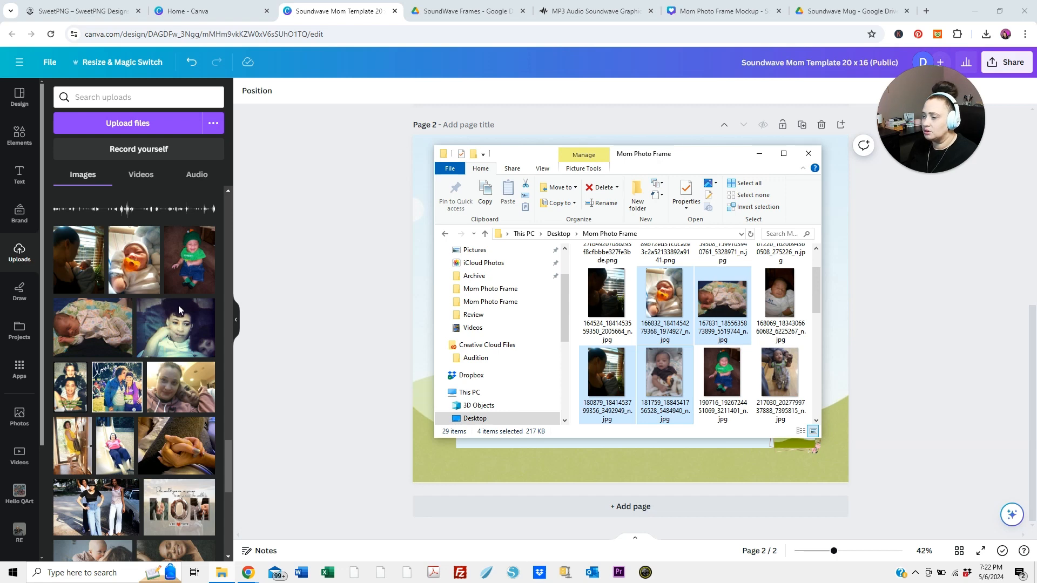
pyautogui.click(760, 155)
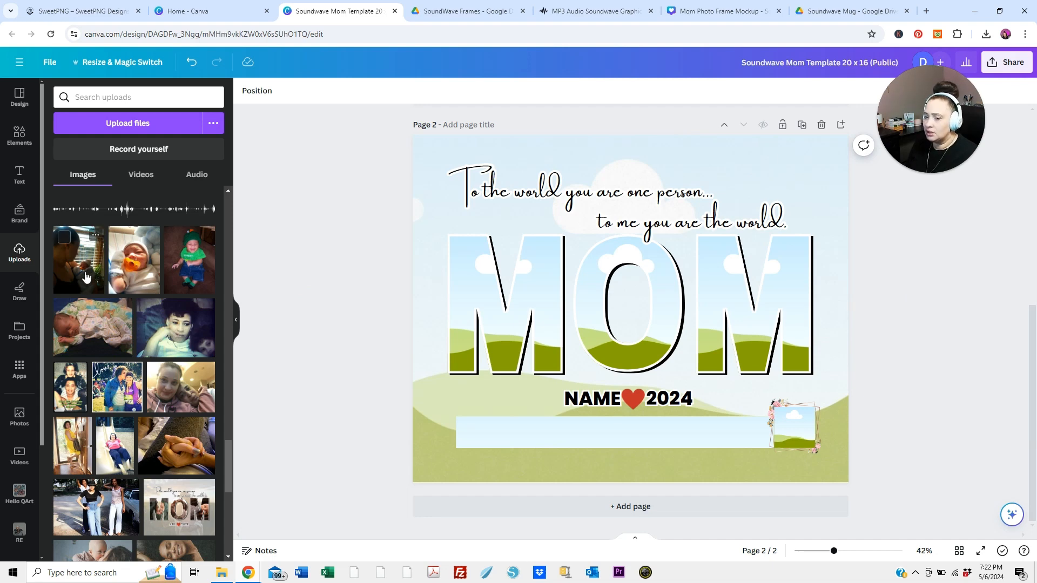
# Fill the page 2 background frame with the uploaded photo of the mother holding her baby by the window
pyautogui.moveTo(85, 276); pyautogui.dragTo(437, 218)
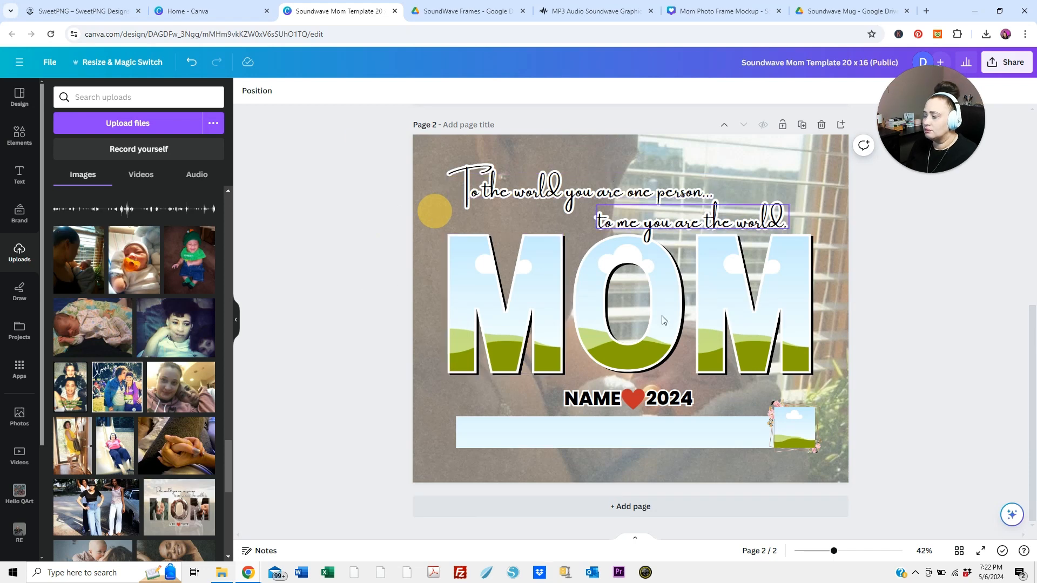
pyautogui.click(439, 460)
pyautogui.click(418, 466)
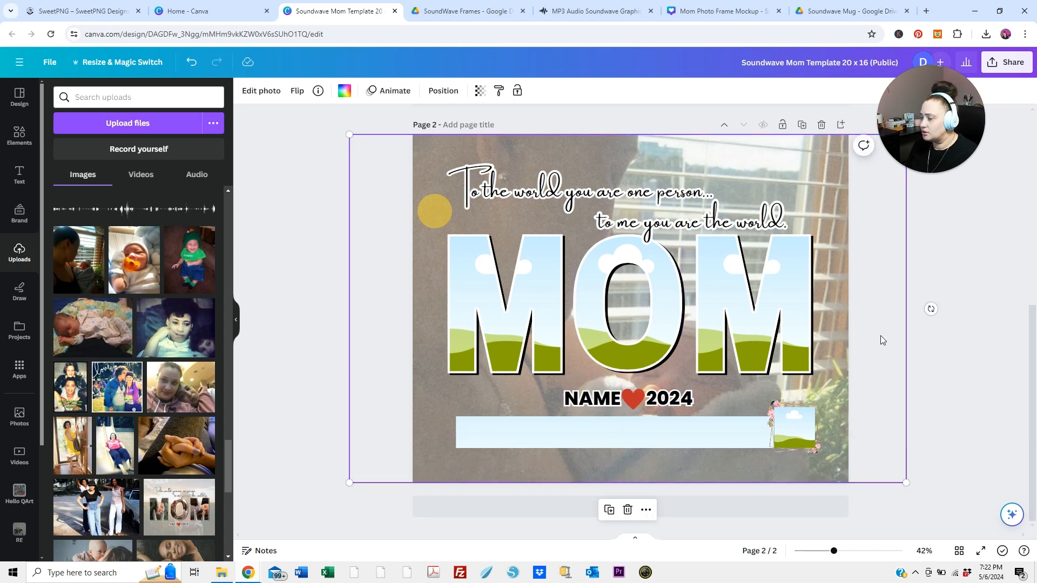
# Check the crop of the background photo on page 2 and accept it as it is
pyautogui.click(524, 153)
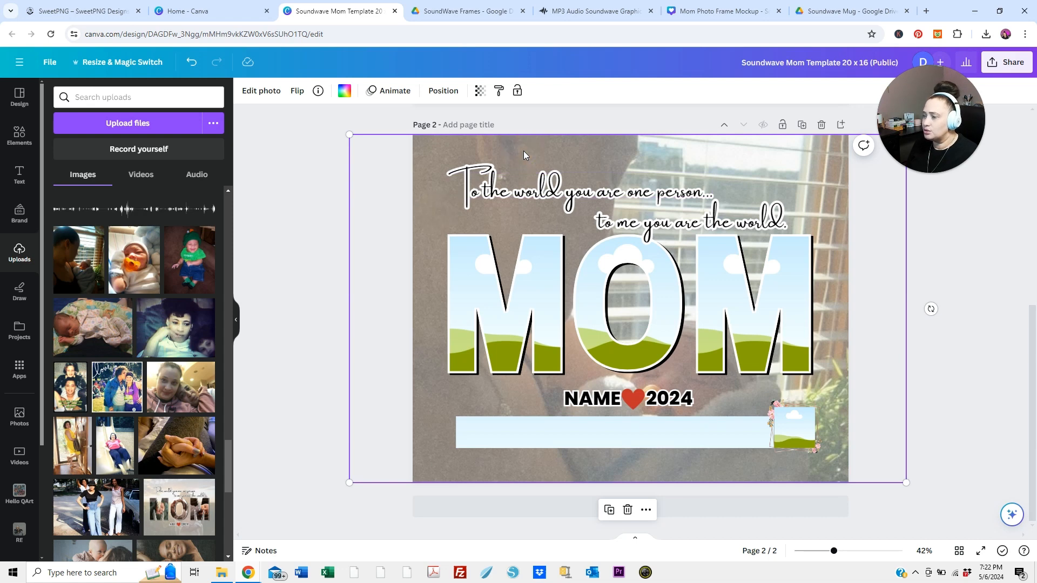
pyautogui.doubleClick(523, 151)
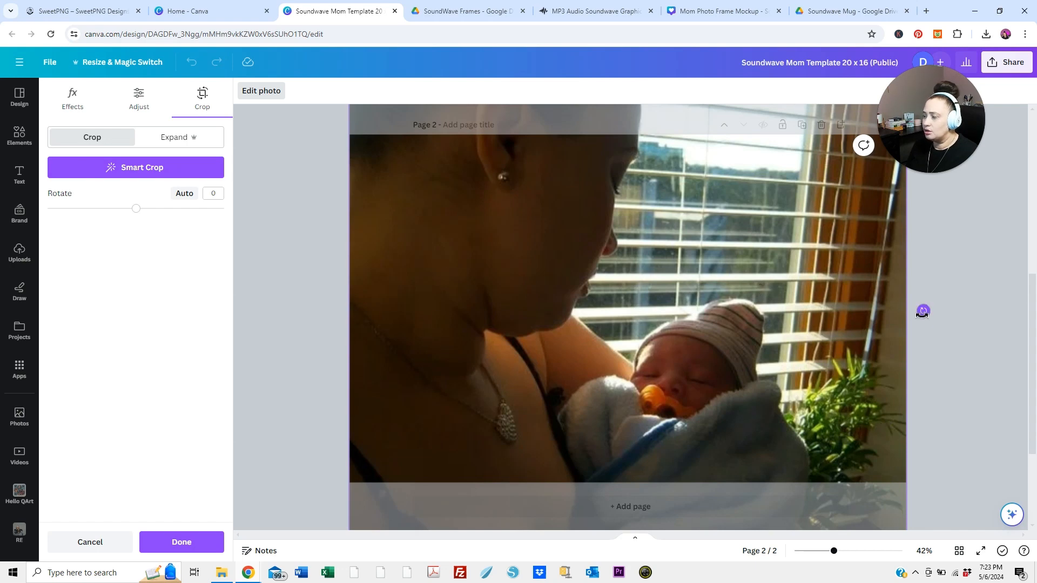
pyautogui.moveTo(923, 311); pyautogui.dragTo(922, 311)
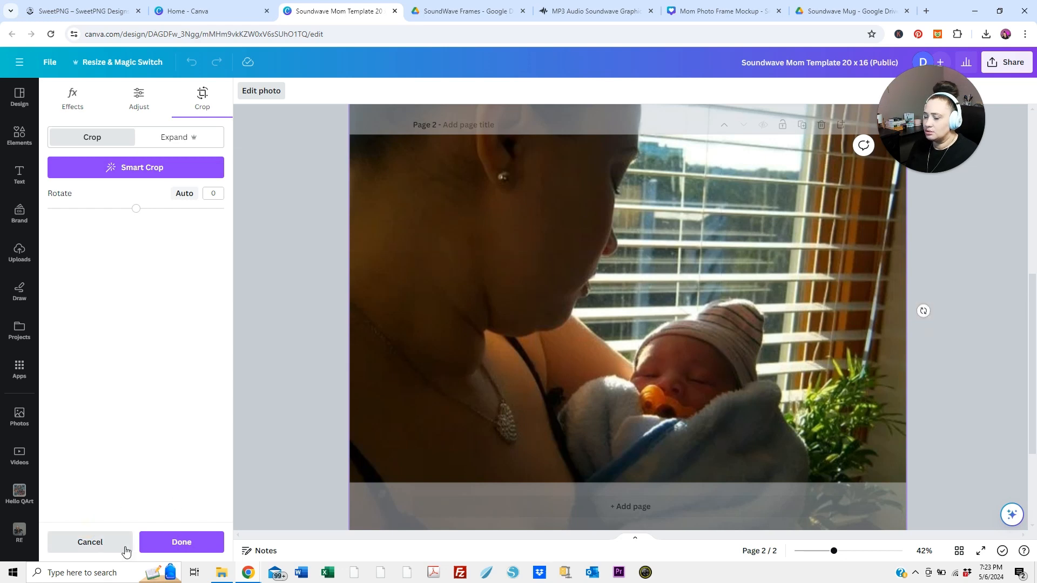
pyautogui.click(168, 549)
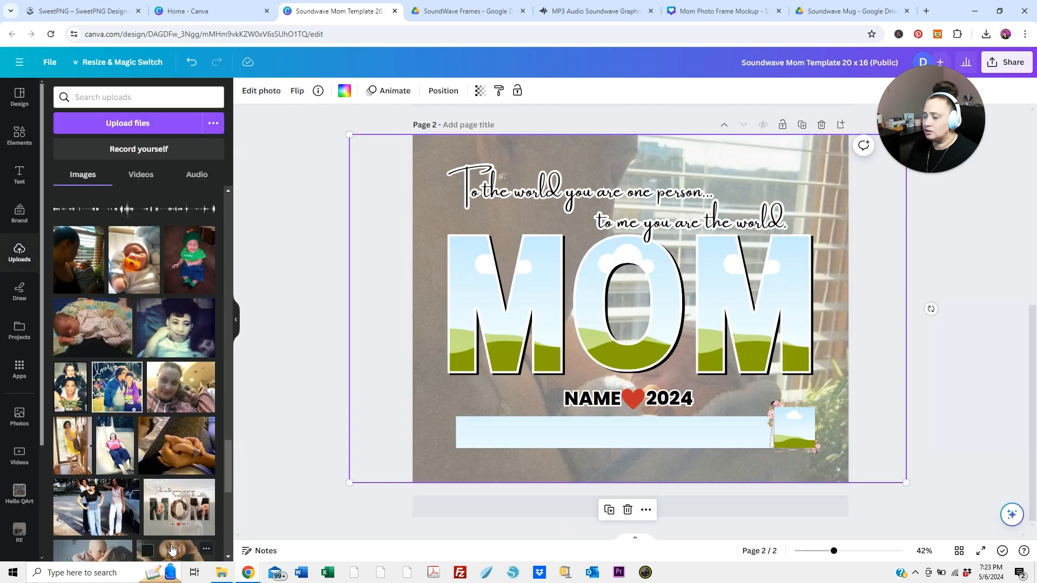
pyautogui.click(318, 268)
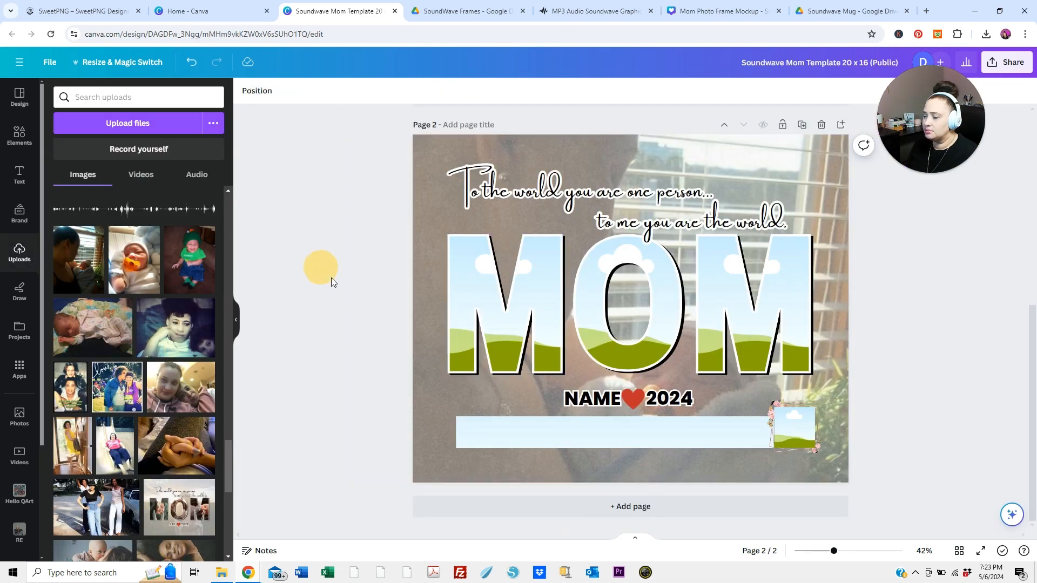
# Fill the first M of MOM with the orange-pacifier baby photo, enlarged and repositioned so the face sits inside the letter
pyautogui.click(472, 288)
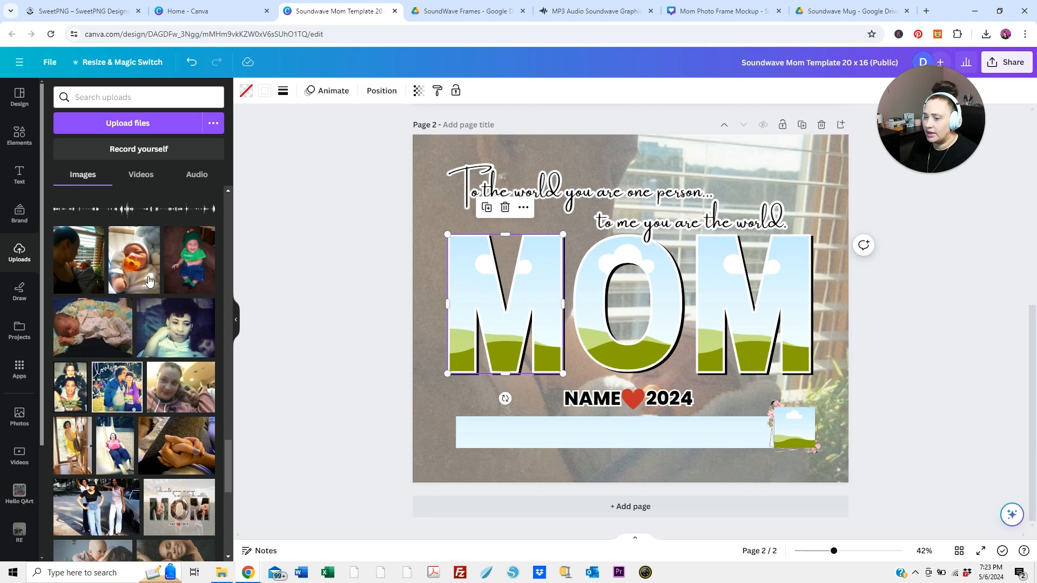
pyautogui.moveTo(146, 275); pyautogui.dragTo(474, 285)
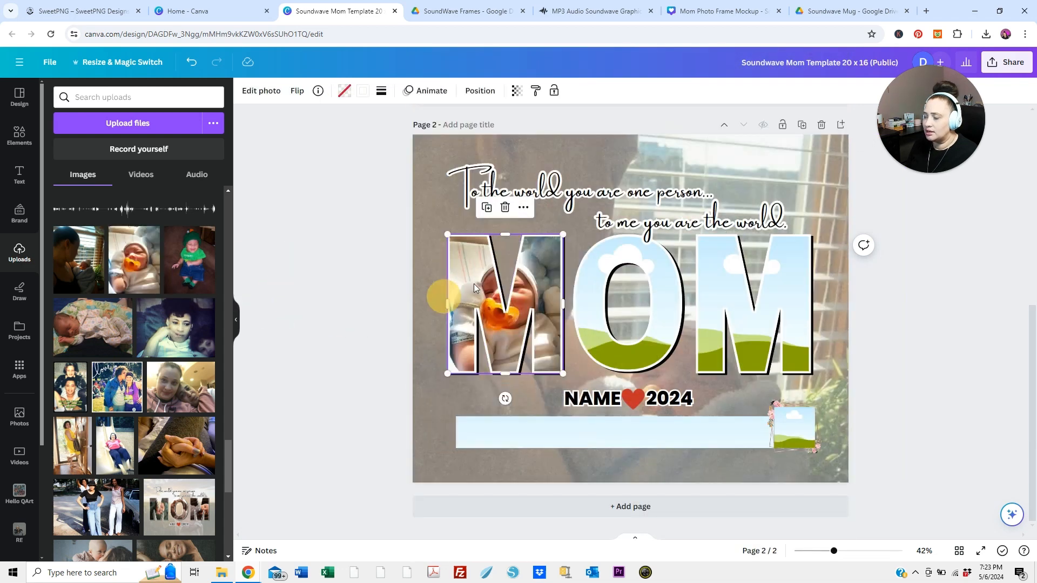
pyautogui.doubleClick(474, 284)
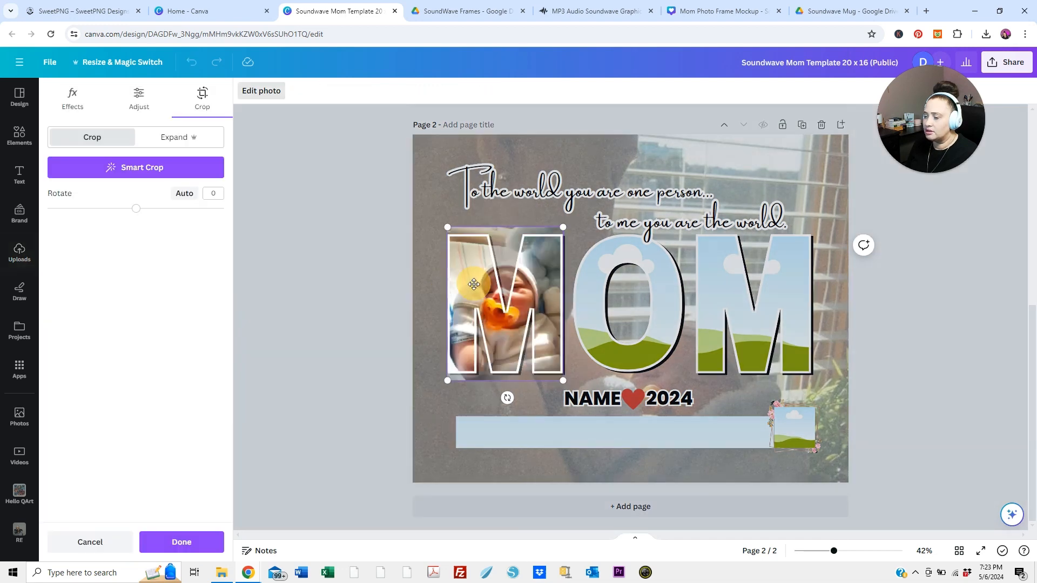
pyautogui.moveTo(453, 384); pyautogui.dragTo(403, 455)
pyautogui.moveTo(505, 331); pyautogui.dragTo(533, 317)
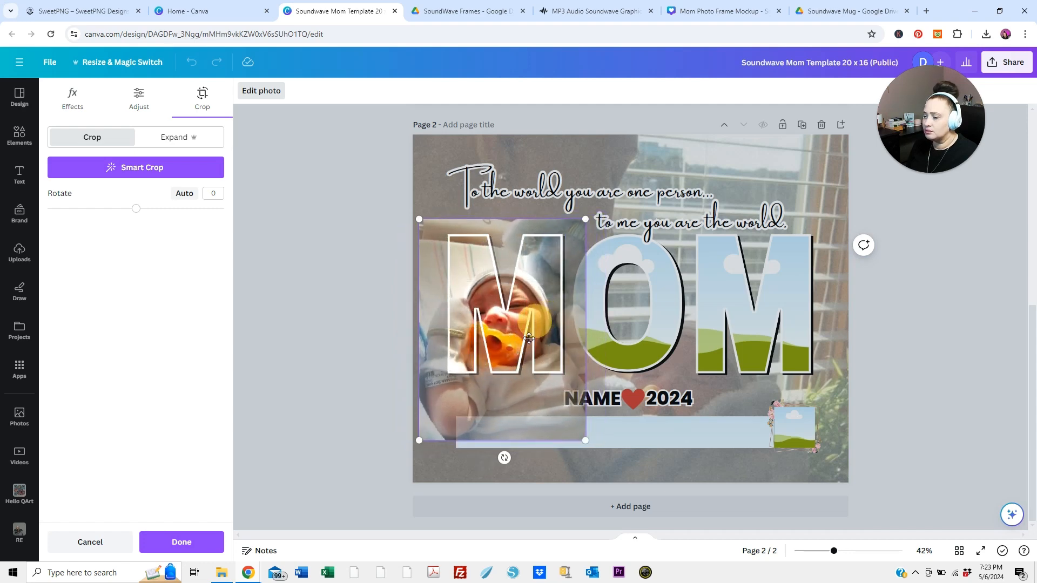
pyautogui.click(473, 424)
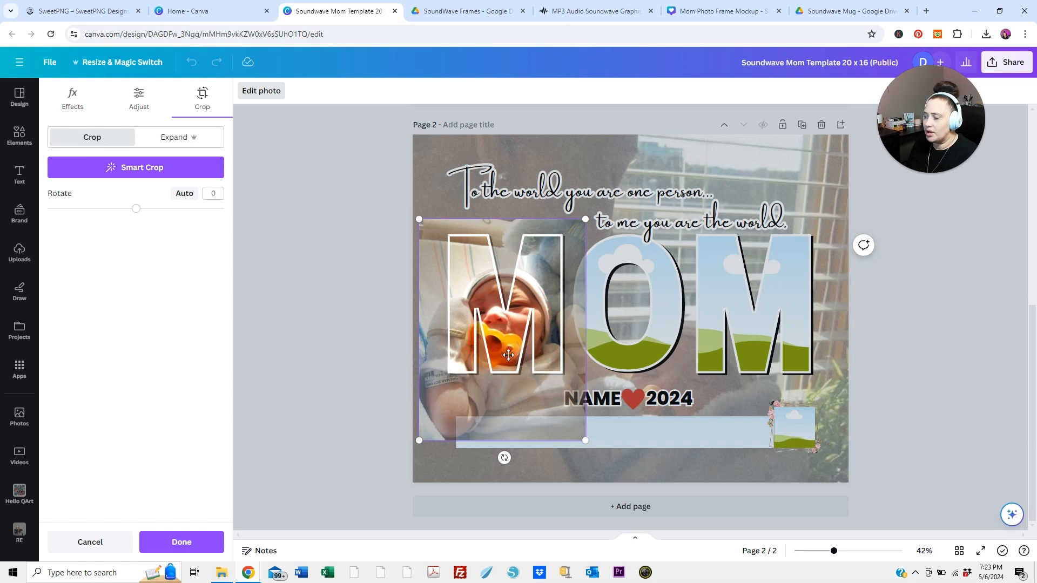
pyautogui.moveTo(500, 349); pyautogui.dragTo(506, 344)
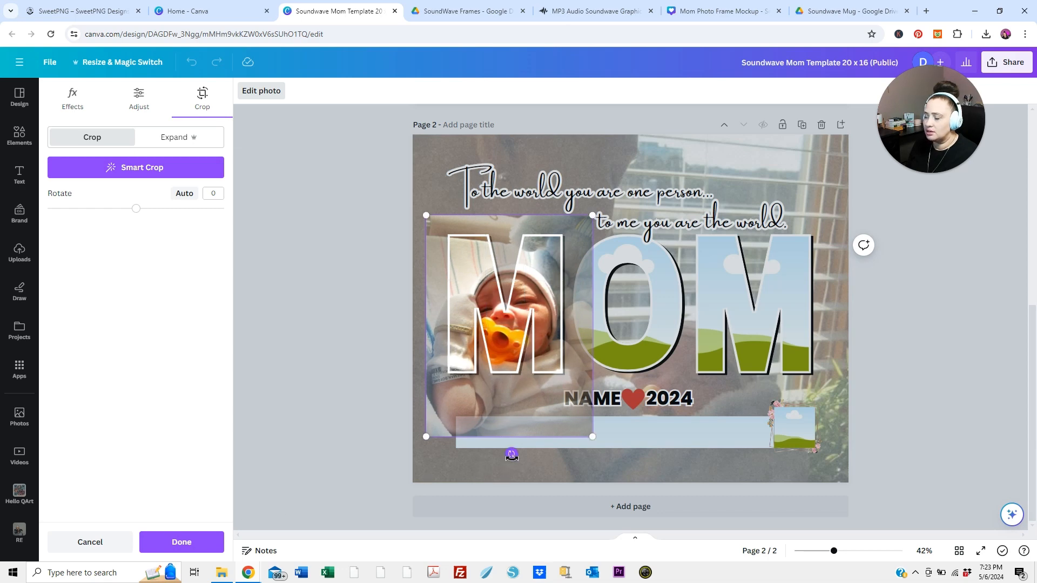
# Rotate the photo inside the first M to -1.2 degrees and apply the crop
pyautogui.moveTo(512, 456)
pyautogui.mouseDown()
pyautogui.moveTo(495, 463)
pyautogui.moveTo(514, 462)
pyautogui.mouseUp()
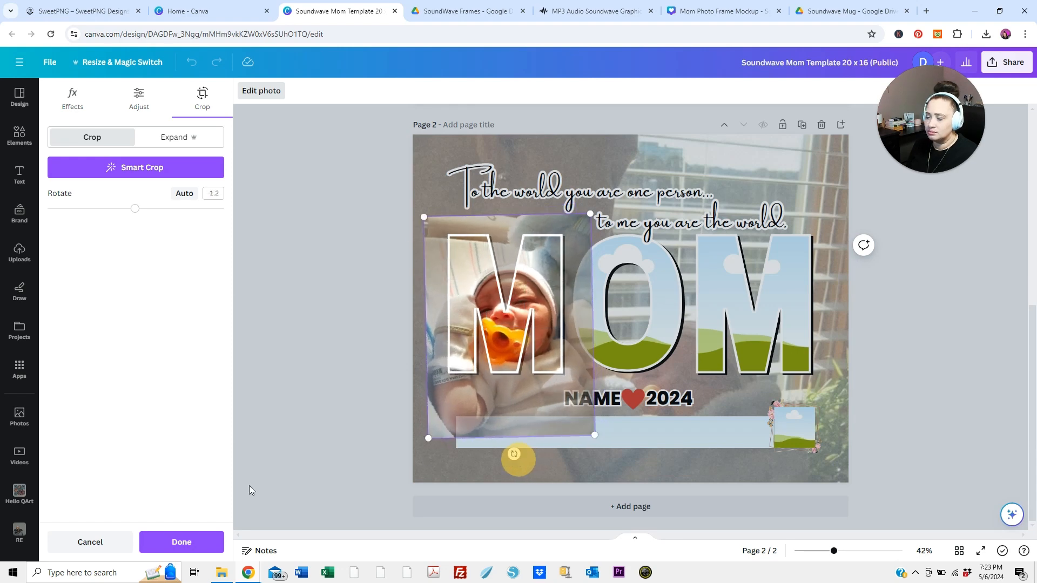
pyautogui.click(197, 540)
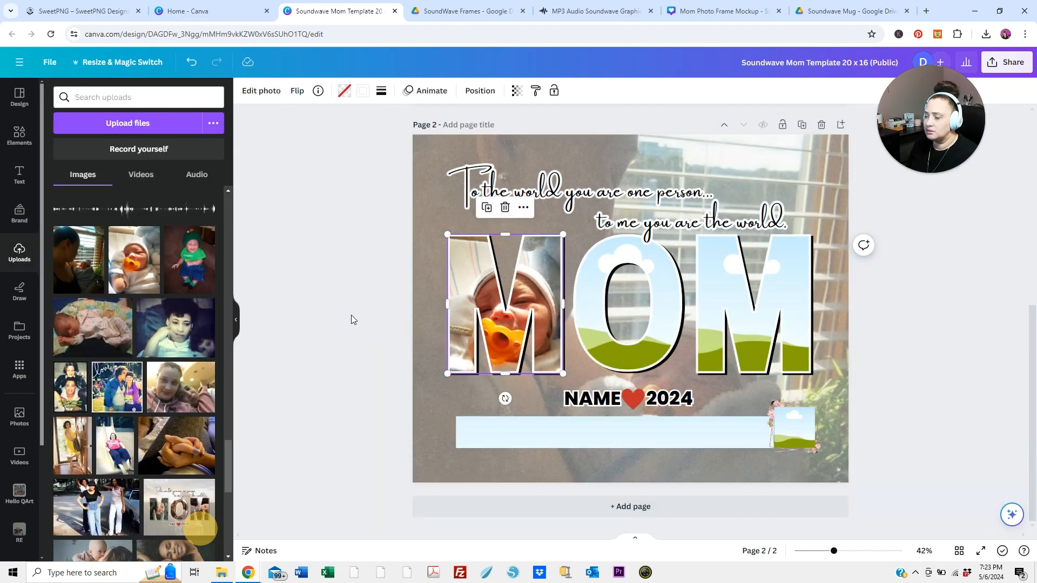
pyautogui.click(351, 316)
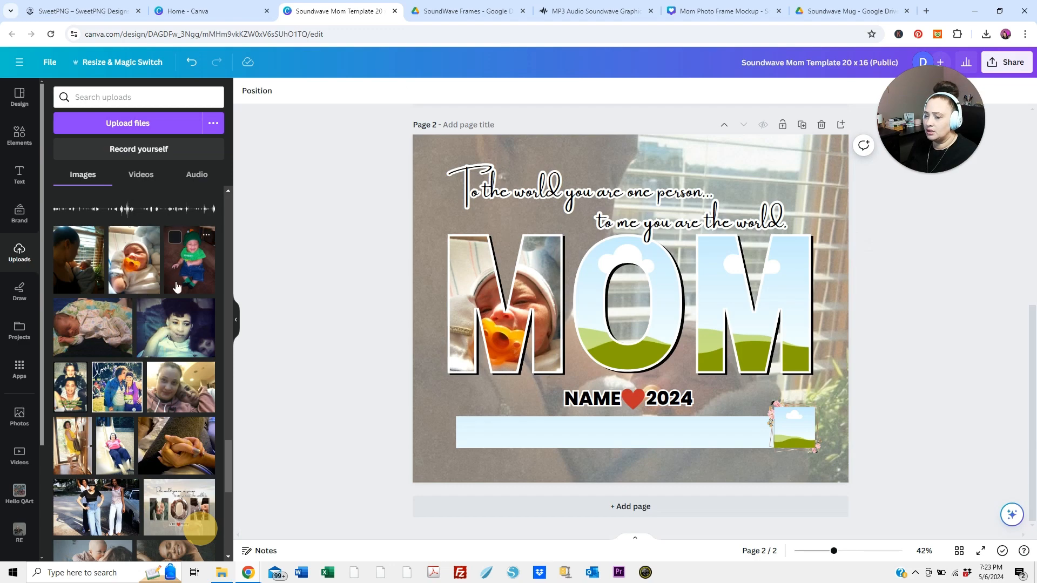
# Fill the O with the sleeping baby photo, rotated about 57.4 degrees and shifted so the face shows in the letter
pyautogui.moveTo(124, 310); pyautogui.dragTo(597, 305)
pyautogui.doubleClick(596, 300)
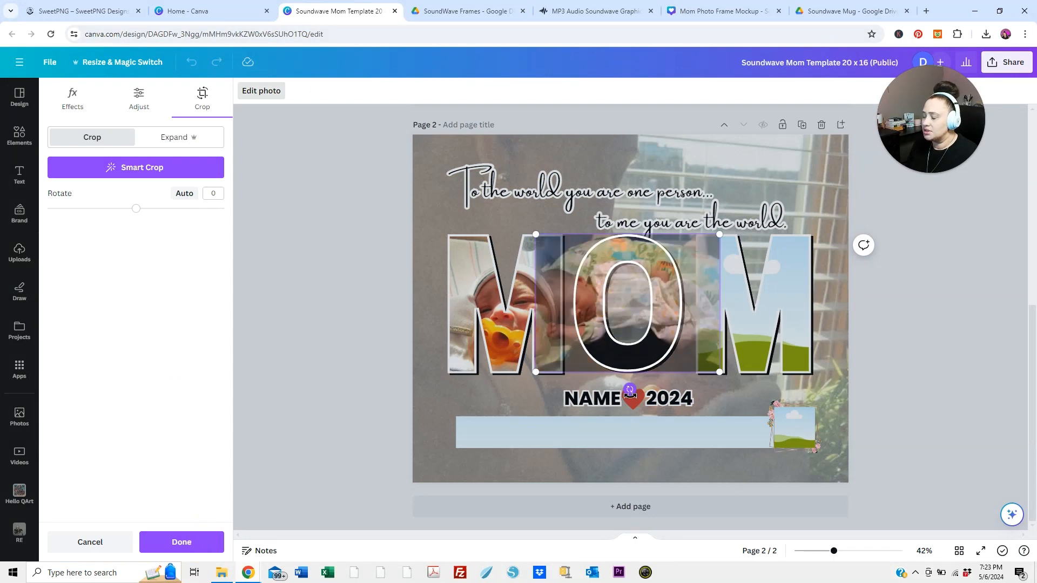
pyautogui.moveTo(629, 390); pyautogui.dragTo(752, 350)
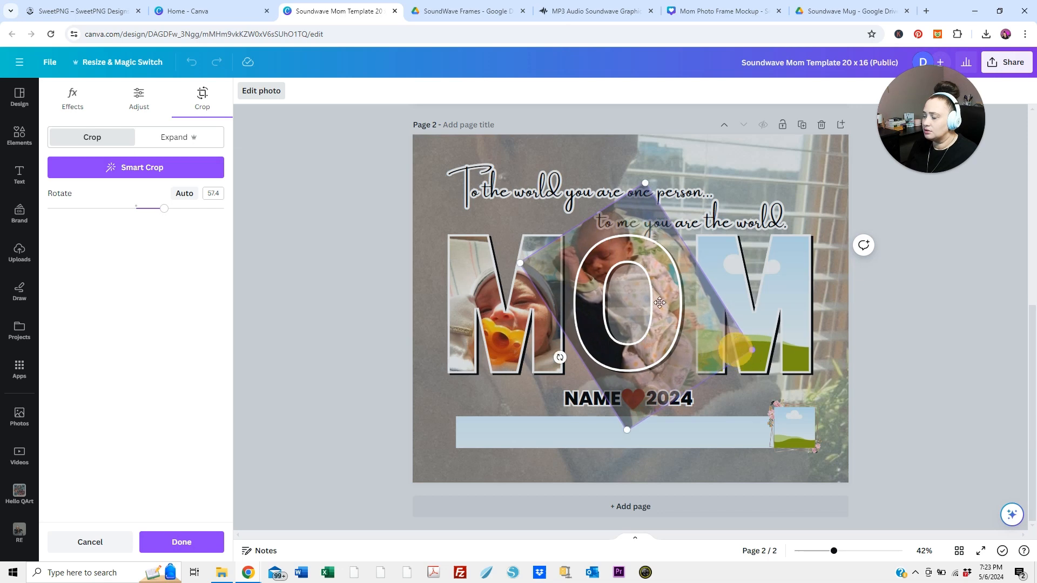
pyautogui.moveTo(605, 255); pyautogui.dragTo(600, 272)
pyautogui.click(181, 542)
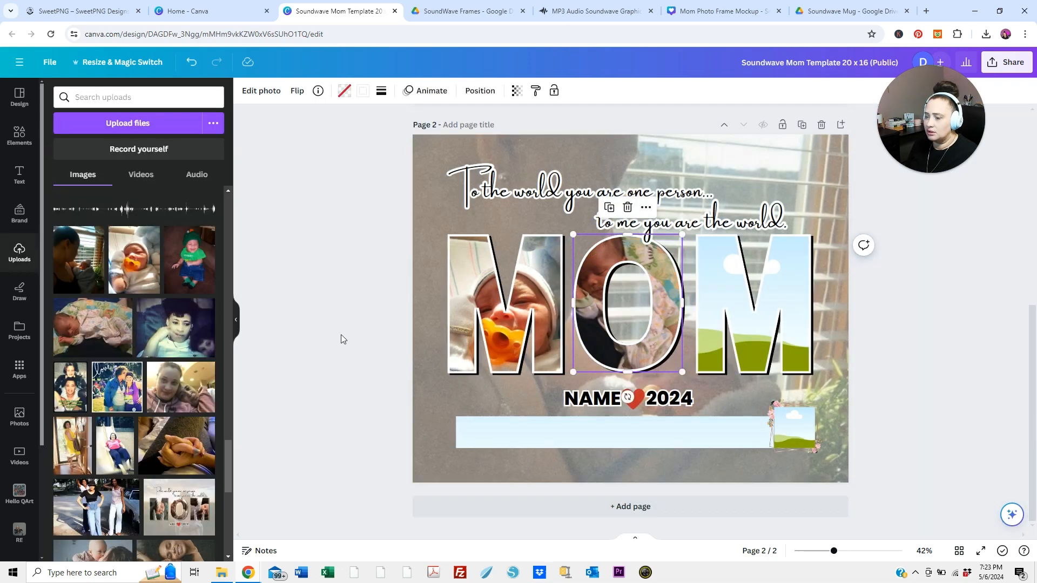
# Fill the last M of MOM with the photo of the baby in green, enlarged and repositioned so the face sits inside the letter
pyautogui.moveTo(189, 257); pyautogui.dragTo(728, 297)
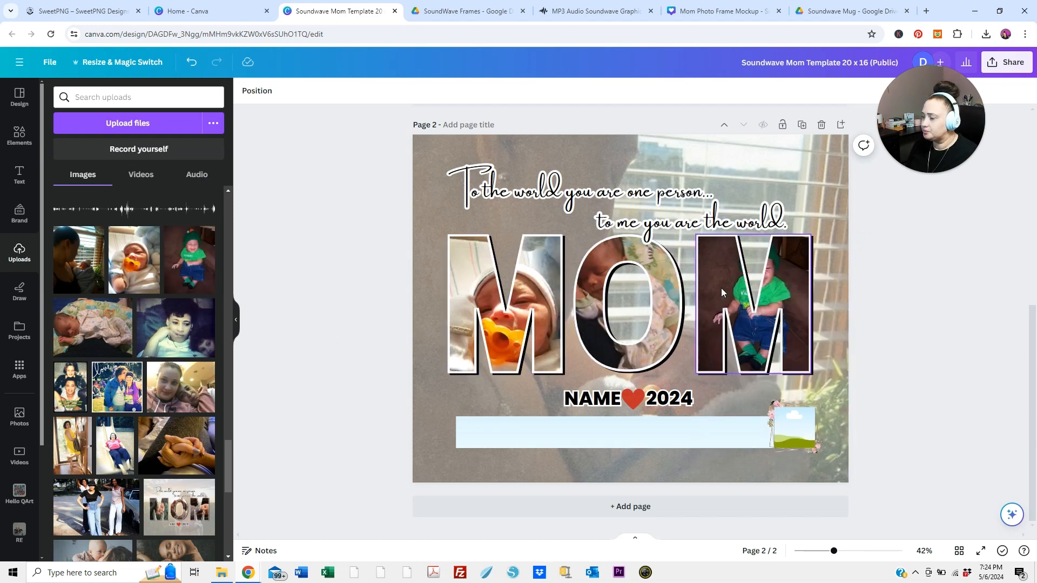
pyautogui.doubleClick(722, 292)
pyautogui.moveTo(696, 381); pyautogui.dragTo(641, 436)
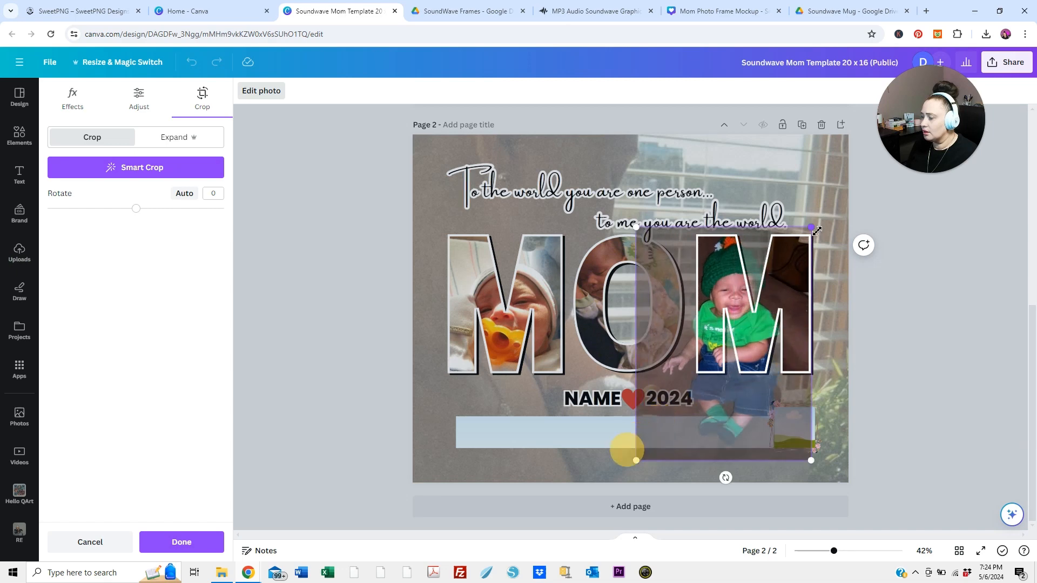
pyautogui.moveTo(811, 228); pyautogui.dragTo(849, 176)
pyautogui.moveTo(749, 304); pyautogui.dragTo(745, 337)
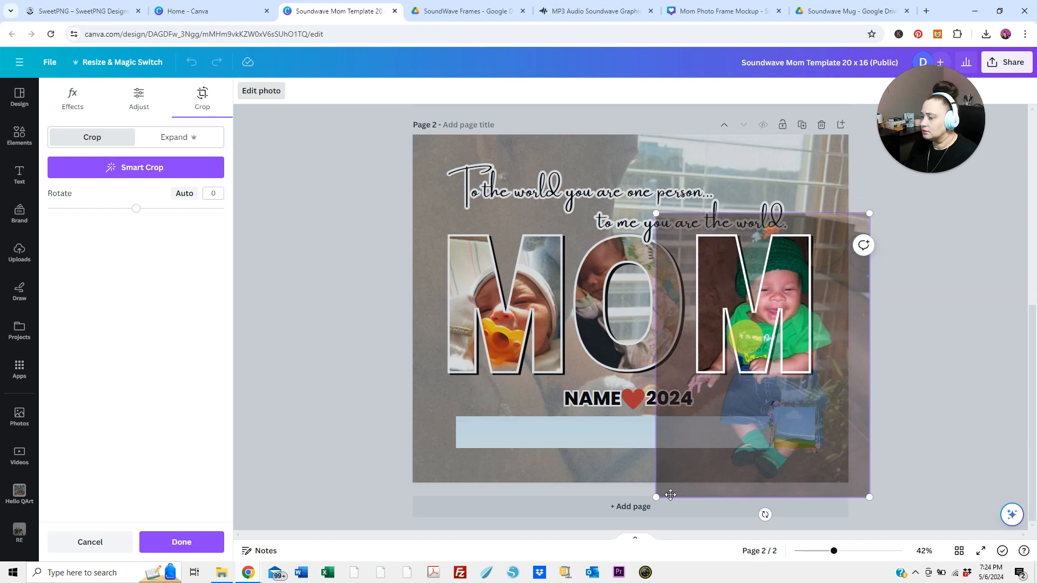
pyautogui.moveTo(655, 497); pyautogui.dragTo(601, 539)
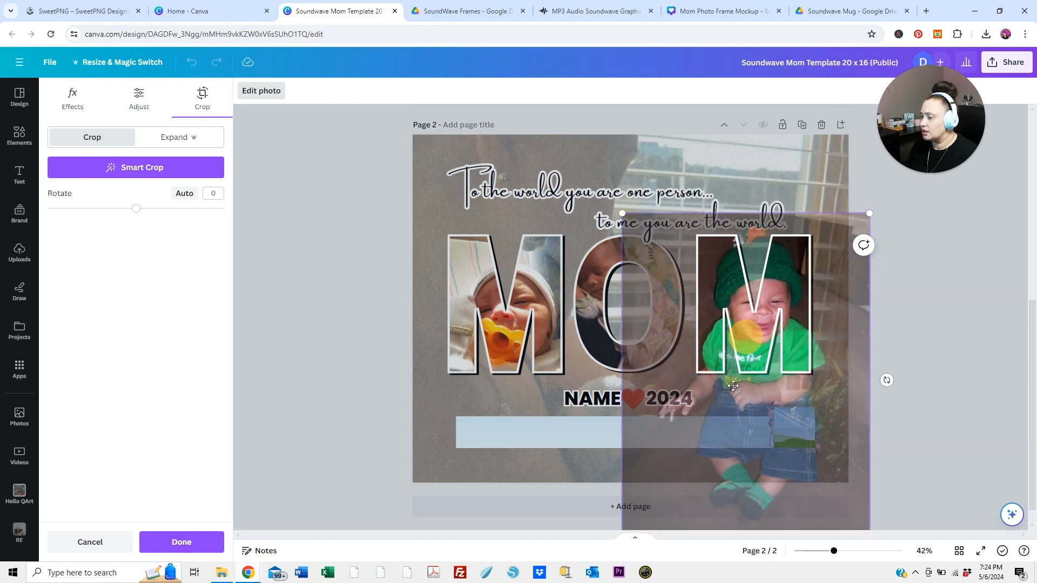
pyautogui.click(181, 541)
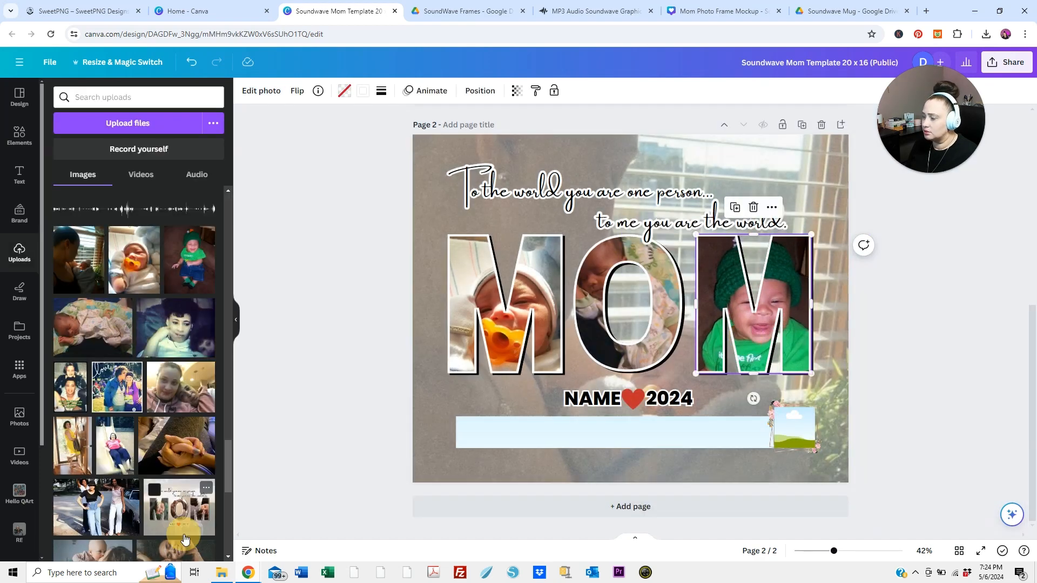
pyautogui.click(342, 322)
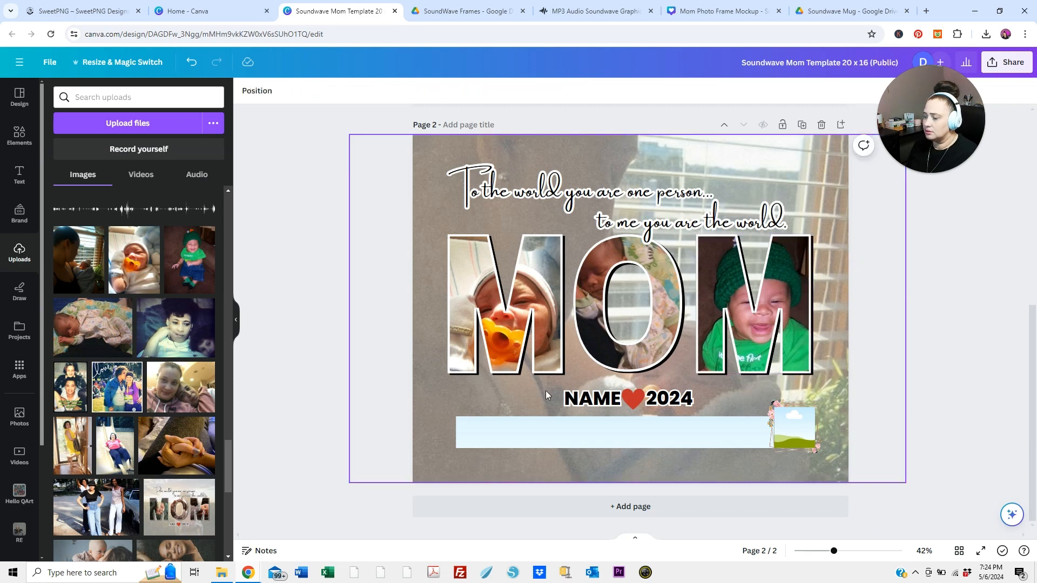
# Replace the name and year text below MOM with G3 and 2011, leaving a gap for the red heart between them
pyautogui.click(600, 400)
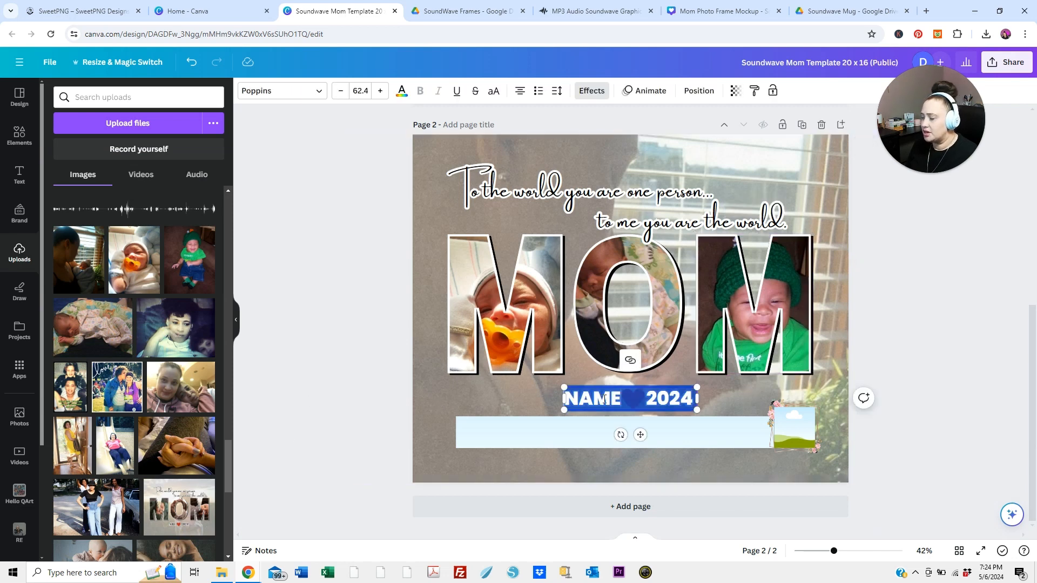
pyautogui.click(623, 402)
pyautogui.doubleClick(612, 399)
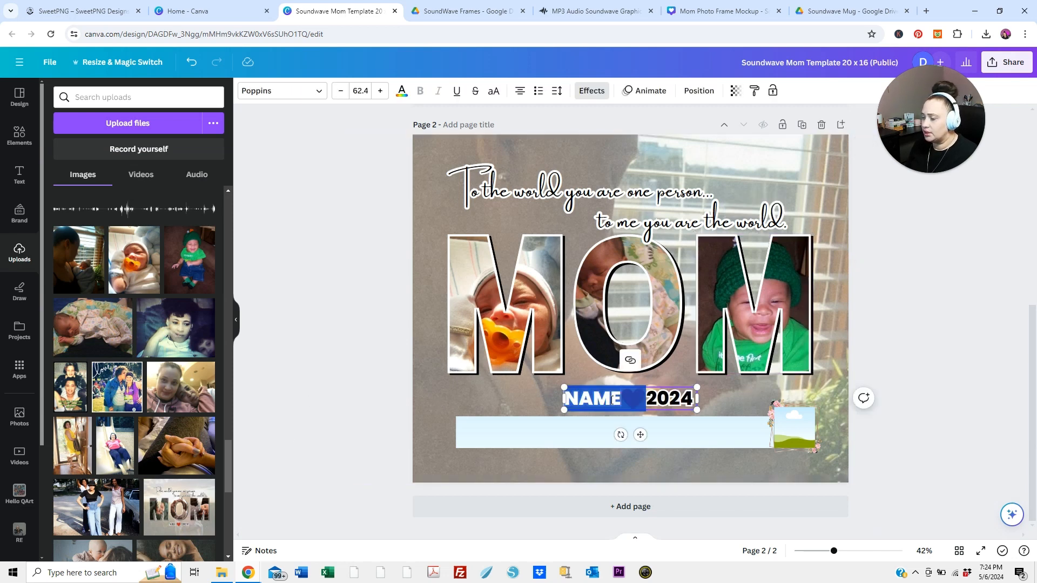
pyautogui.write('G')
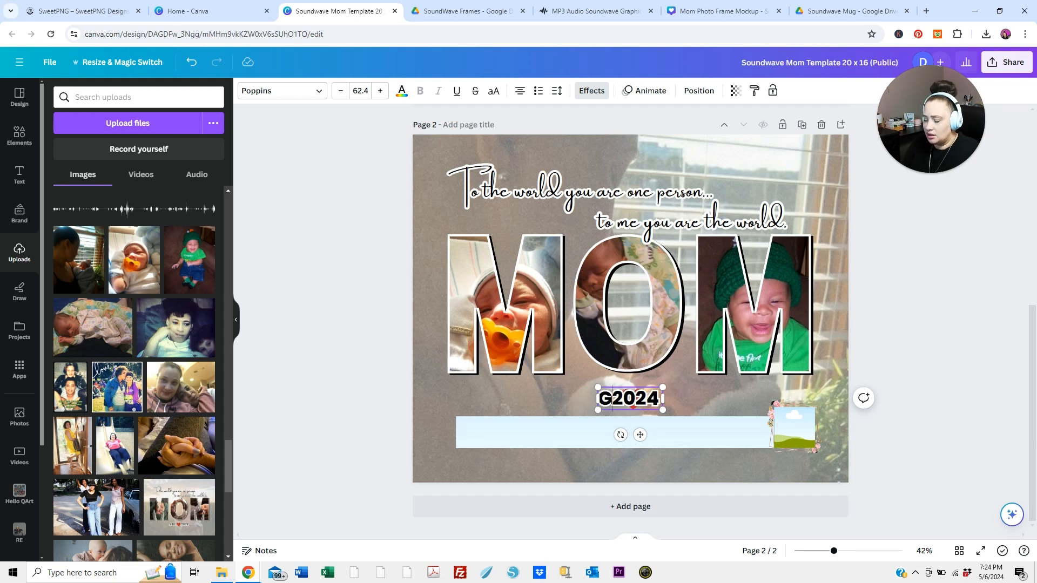
pyautogui.write('#')
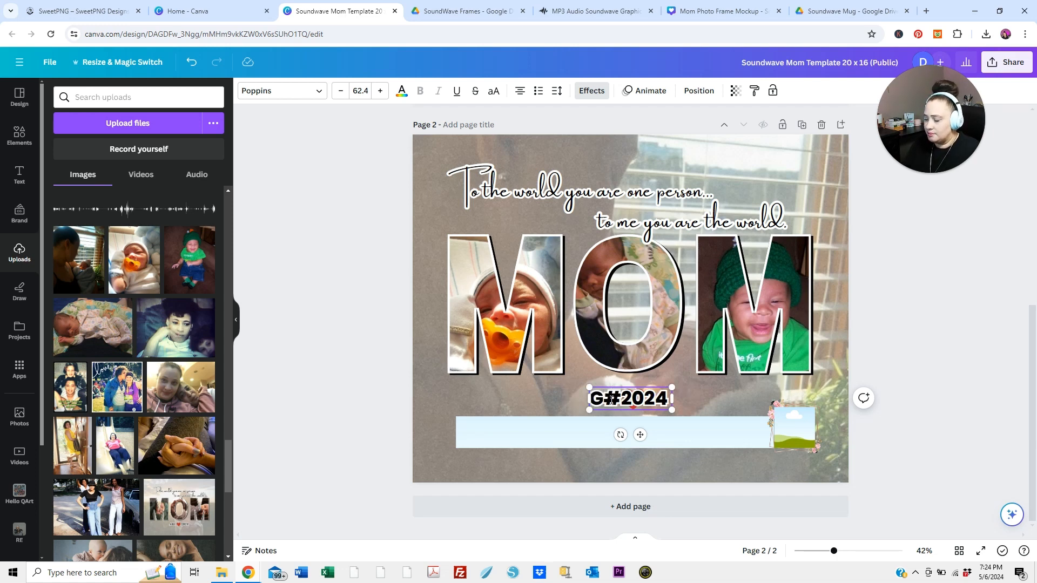
pyautogui.press('BackSpace')
pyautogui.write('3 2011')
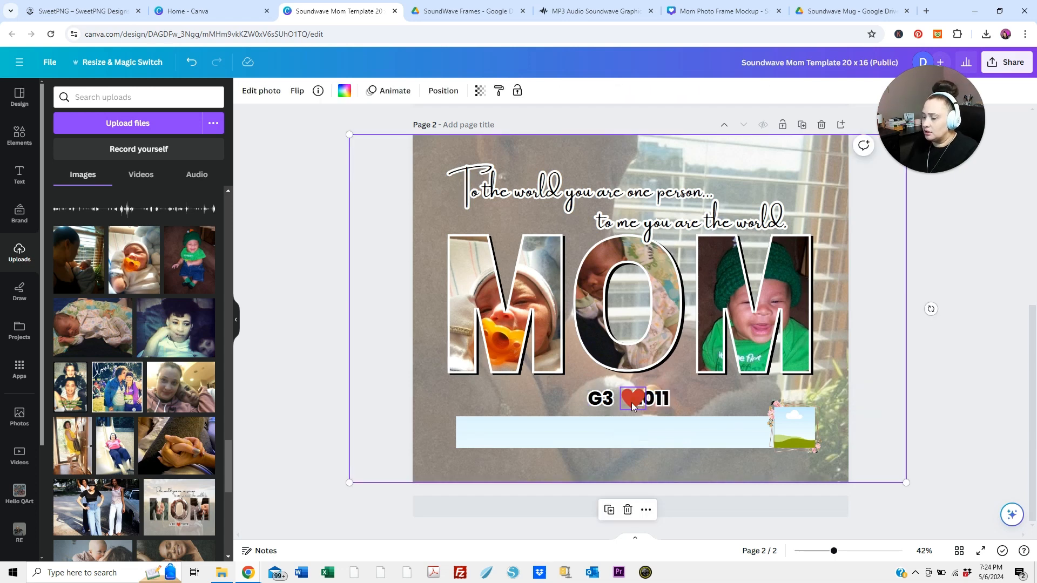
pyautogui.moveTo(630, 402); pyautogui.dragTo(620, 403)
pyautogui.click(610, 400)
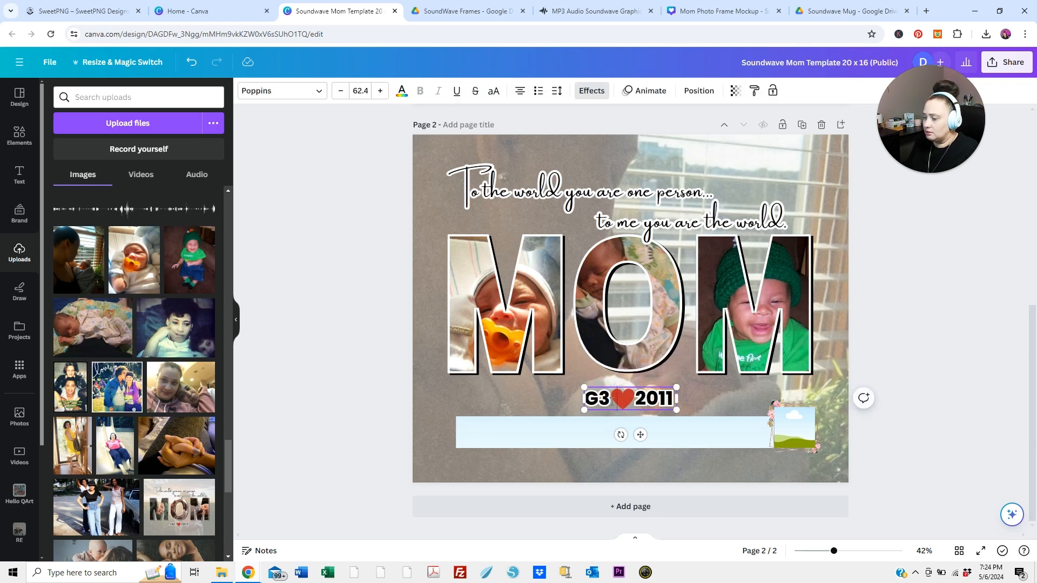
# Select the red heart together with the G3 2011 text and move both slightly so they sit centred below the O
pyautogui.click(550, 396)
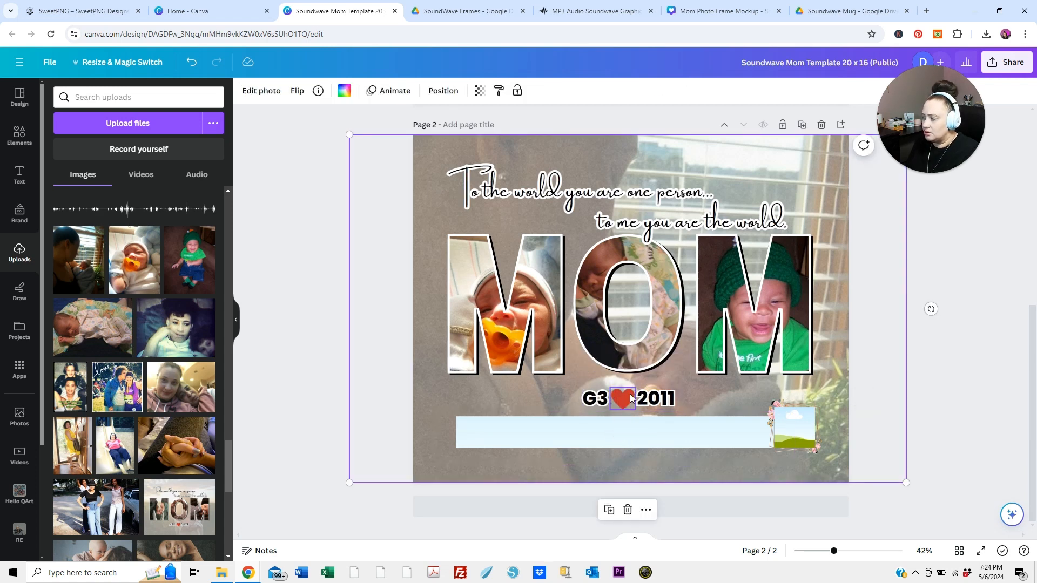
pyautogui.click(620, 399)
pyautogui.keyDown('shift'); pyautogui.click(598, 403); pyautogui.keyUp('shift')
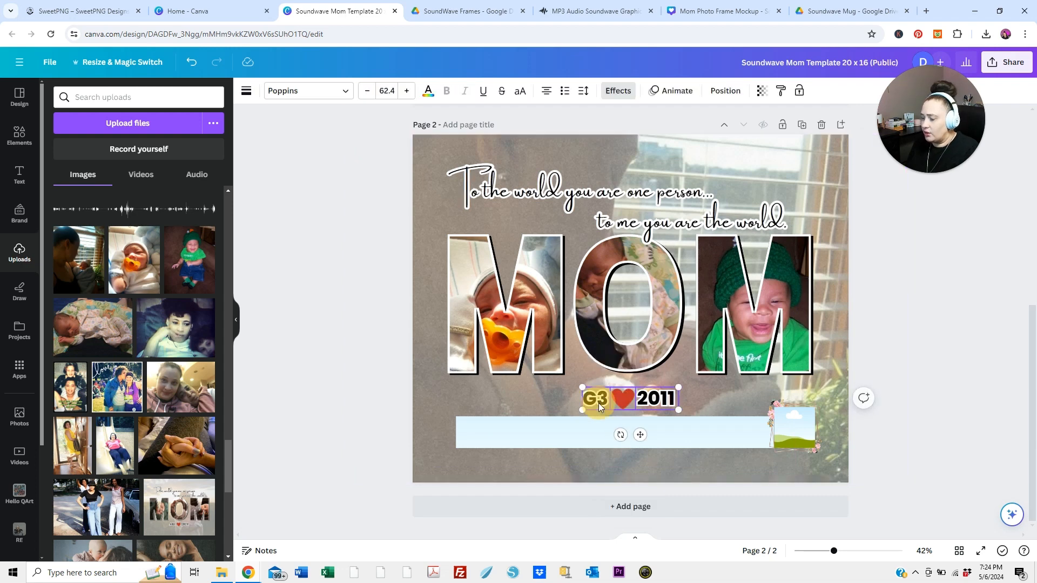
pyautogui.moveTo(613, 403); pyautogui.dragTo(634, 401)
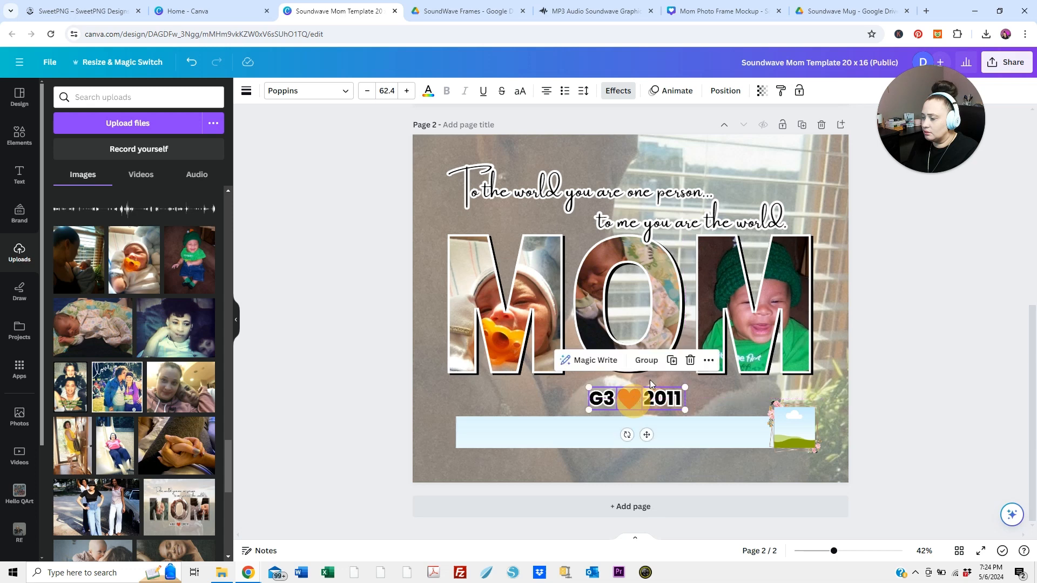
pyautogui.click(637, 304)
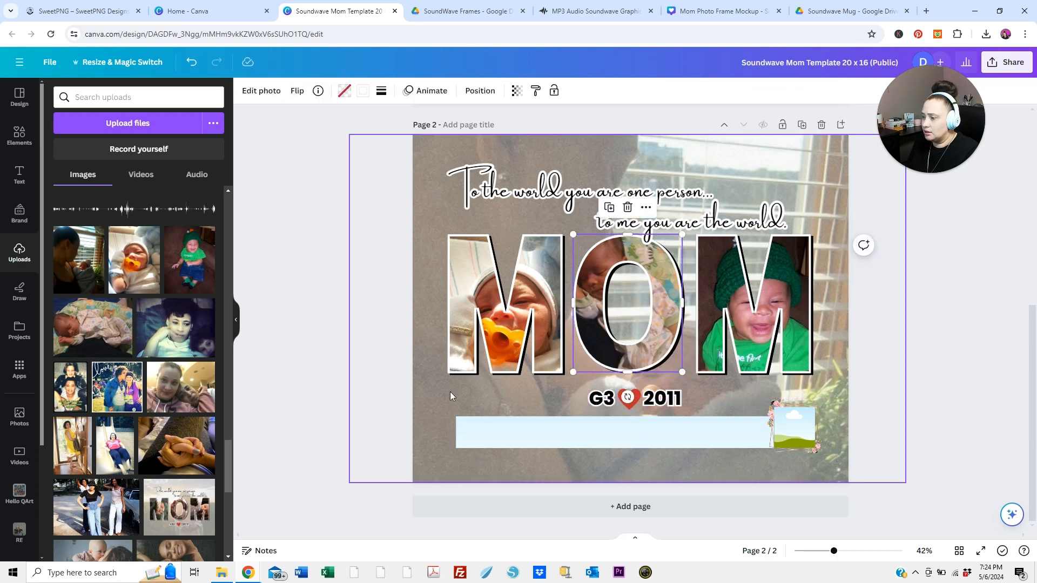
pyautogui.click(828, 377)
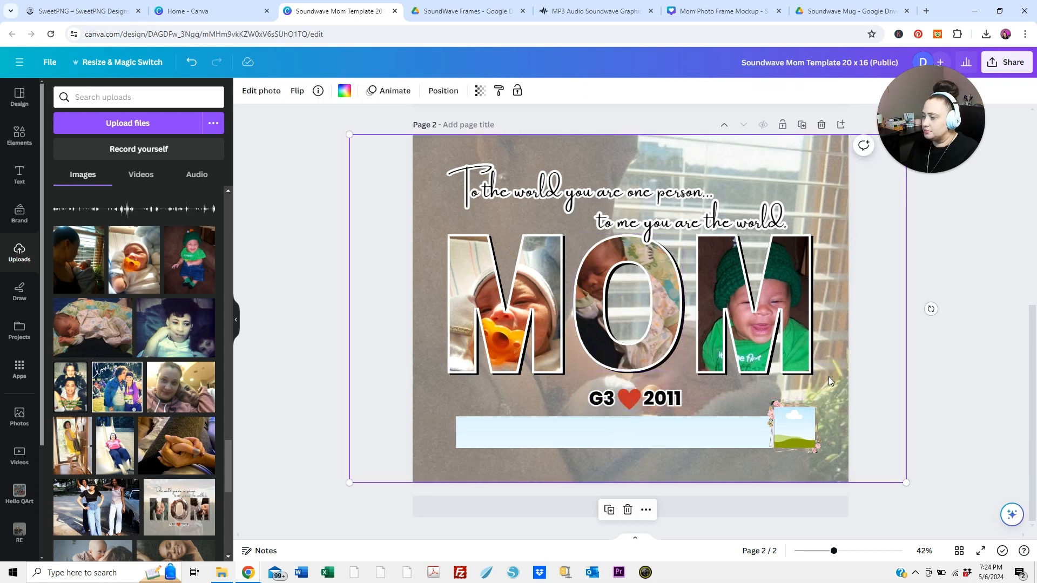
# Examine the long soundwave frame and the small square frame below the text on page 2
pyautogui.click(803, 444)
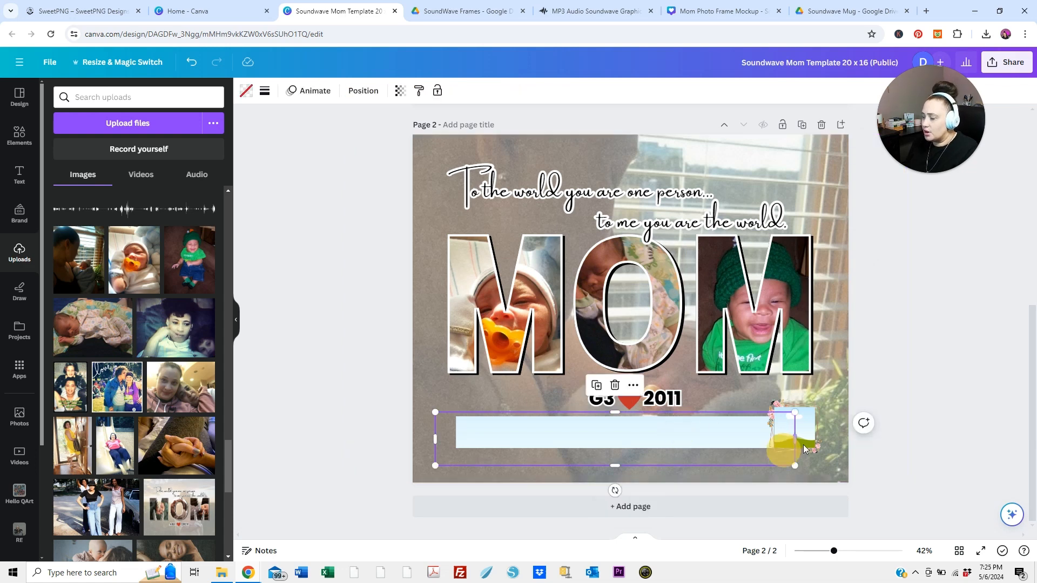
pyautogui.click(804, 438)
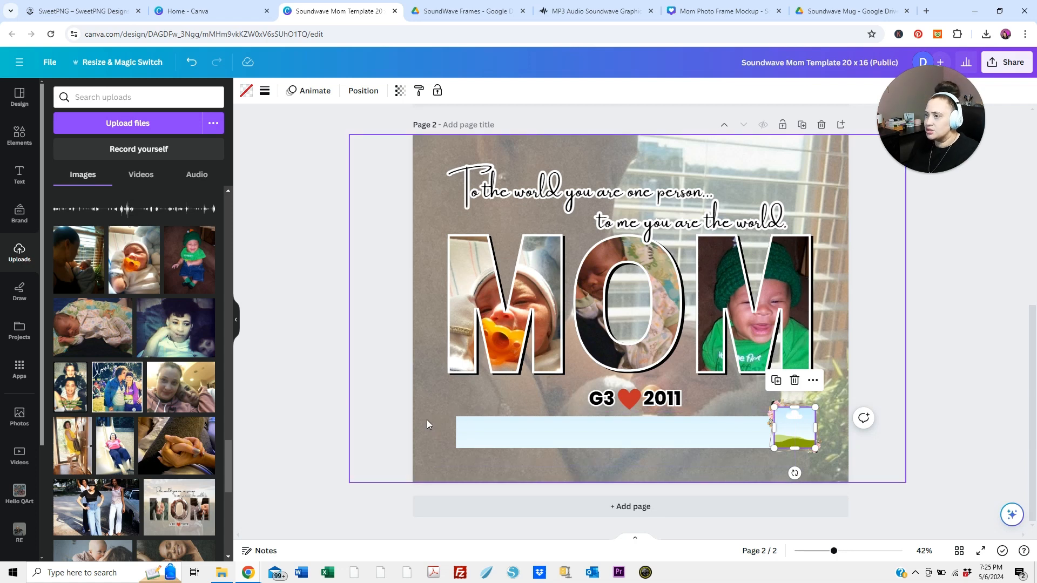
pyautogui.click(347, 361)
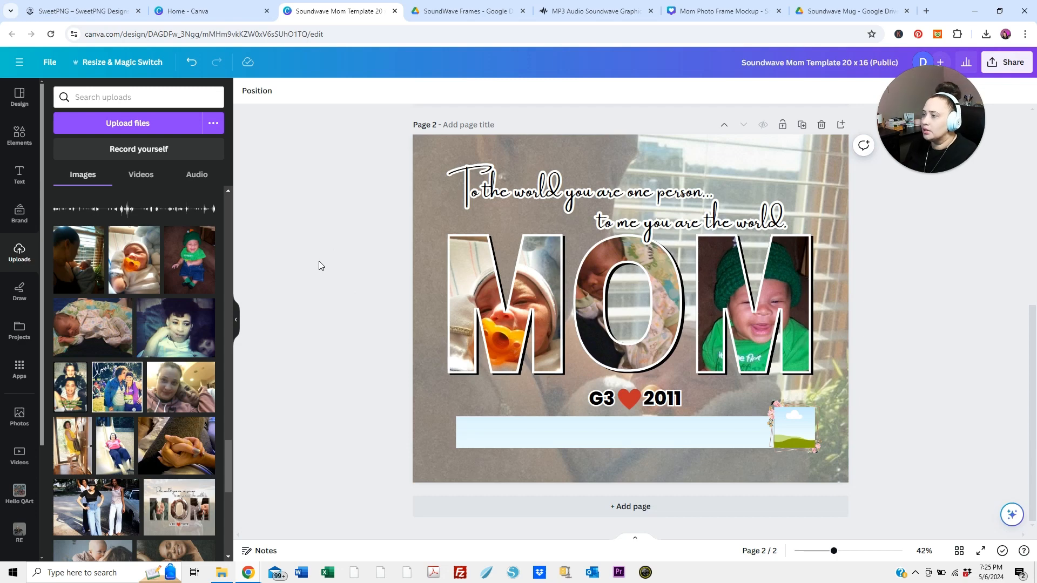
# Switch to Google Drive and examine the audio files in the SoundWave Frames folder, including Storytime 01-19-14.mp3
pyautogui.click(451, 16)
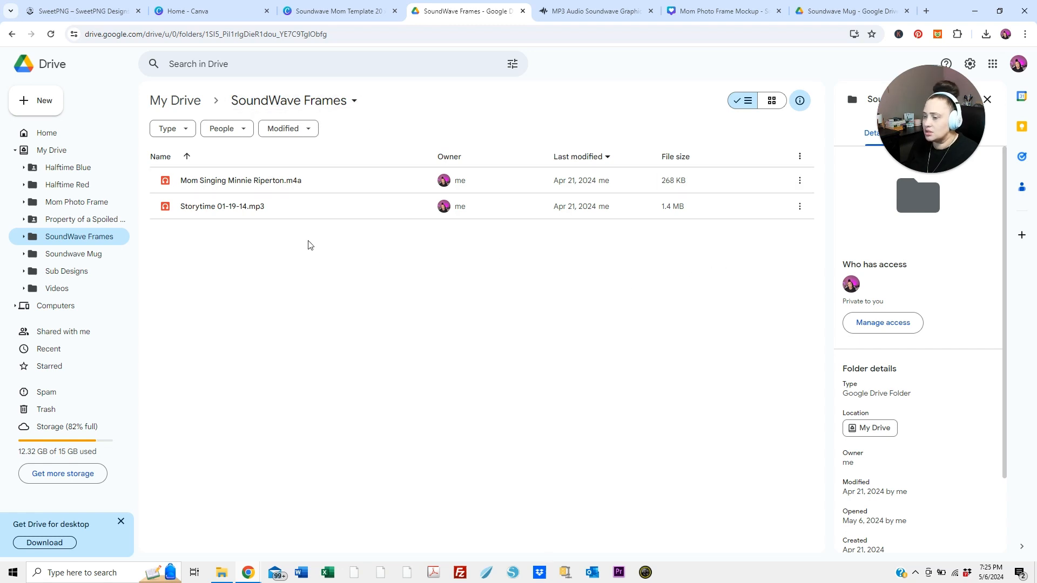
pyautogui.click(341, 268)
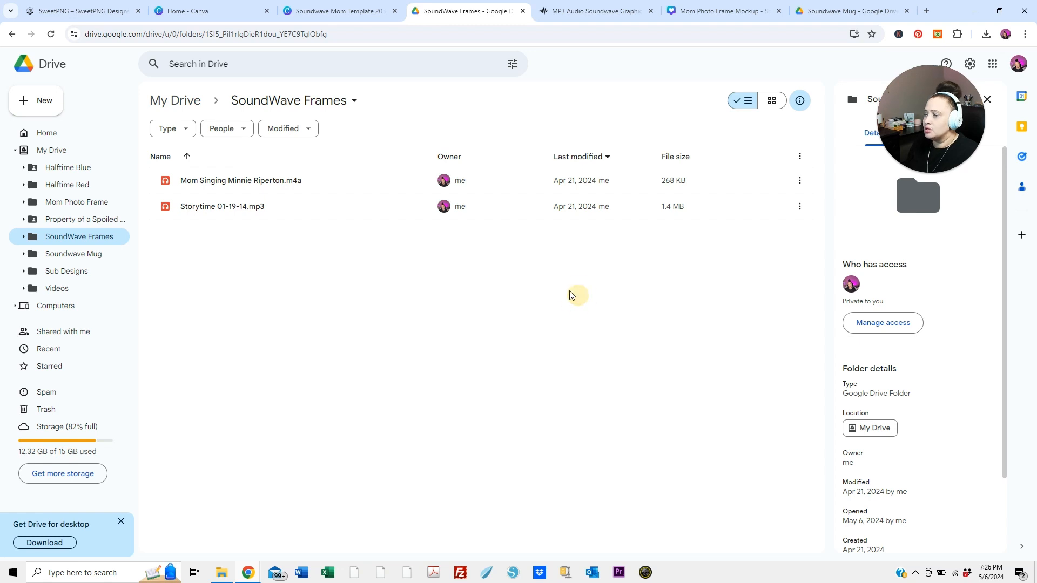
pyautogui.click(244, 214)
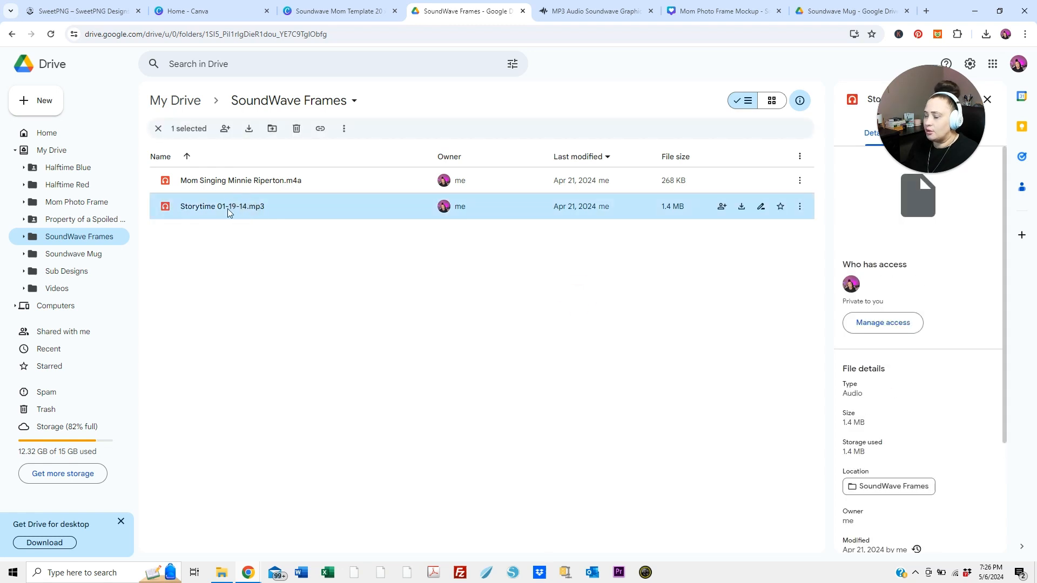
pyautogui.click(380, 270)
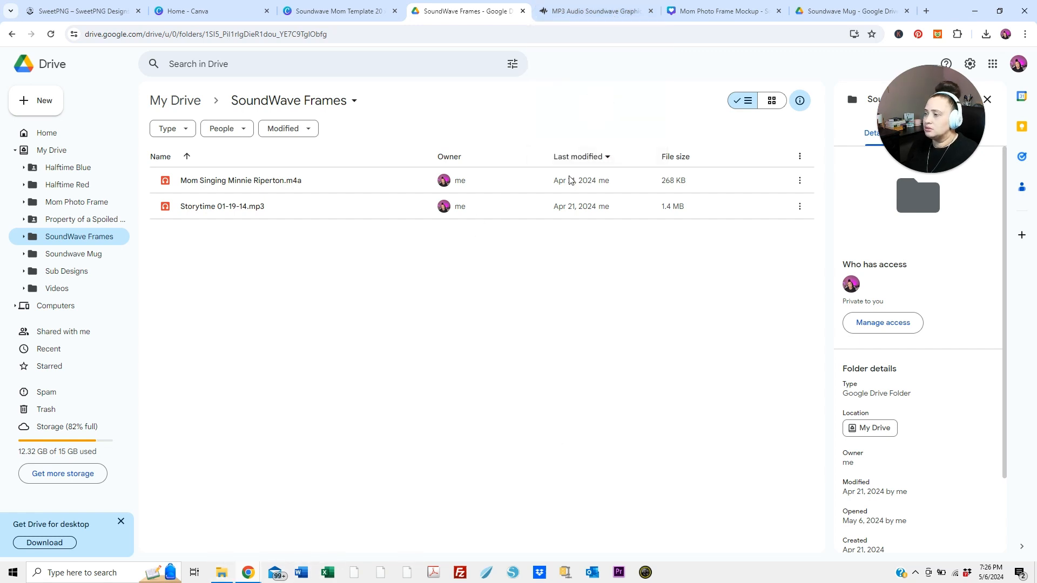
# Find the local copy of Storytime 01-19-14.mp3 in the Mom Photo Frame folder in File Explorer
pyautogui.click(224, 574)
pyautogui.moveTo(814, 306); pyautogui.dragTo(817, 415)
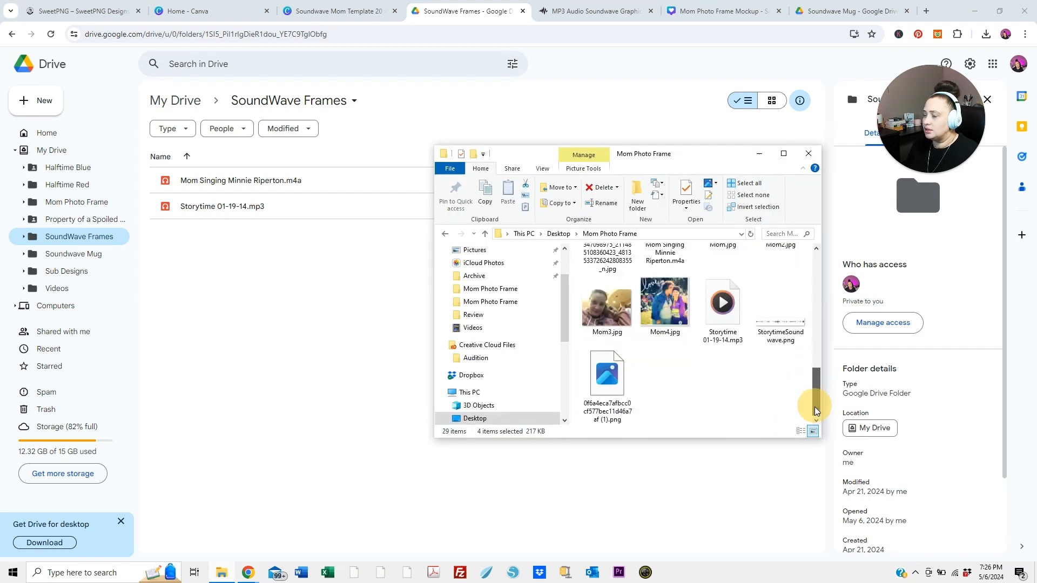
pyautogui.doubleClick(738, 340)
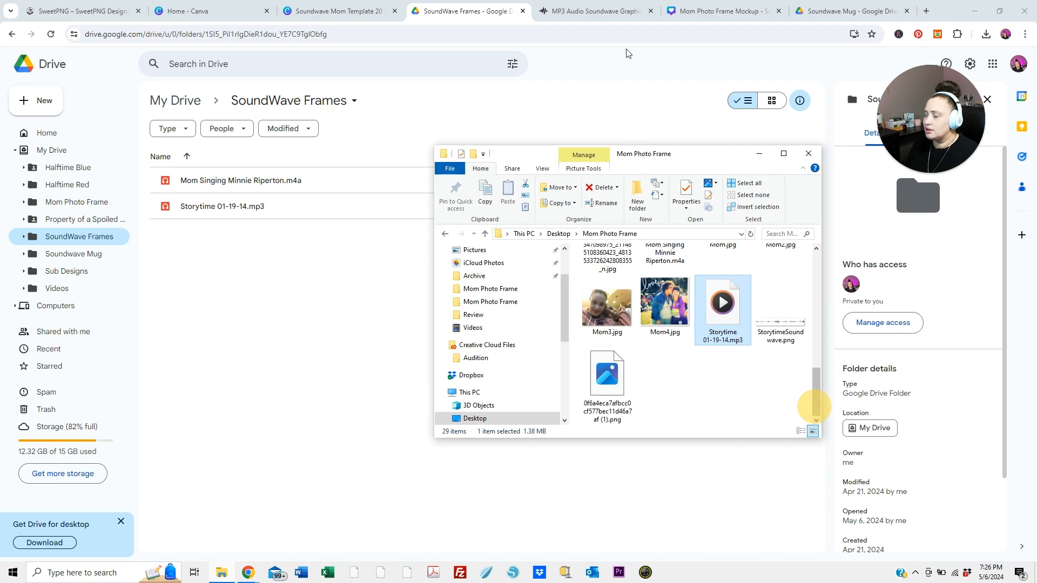
# Switch to the MP3 Audio Waveform Graphic Generator, dismiss the ad and upload Storytime 01-19-14.mp3 from the Mom Photo Frame folder
pyautogui.click(617, 15)
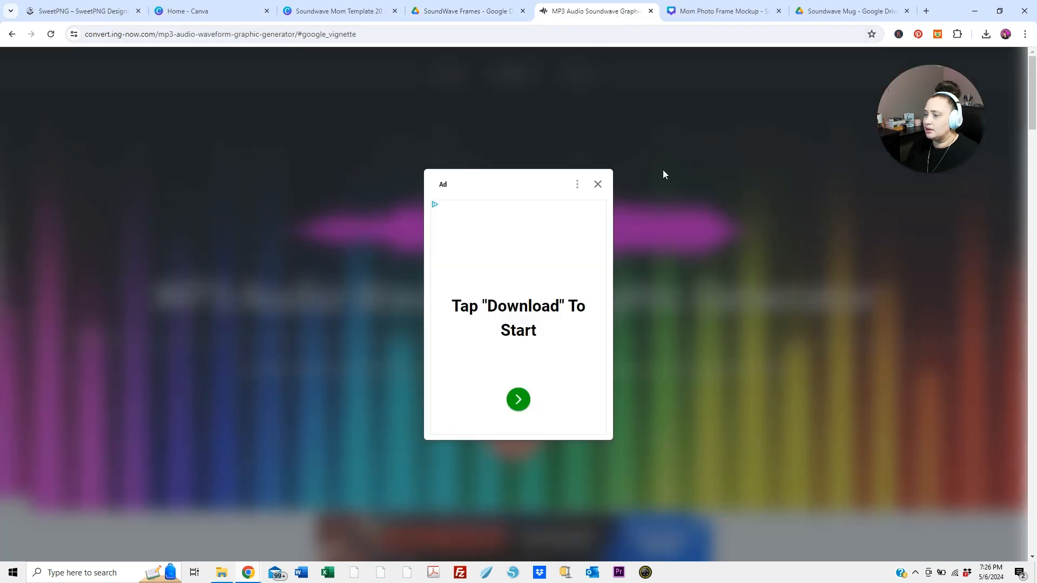
pyautogui.click(597, 185)
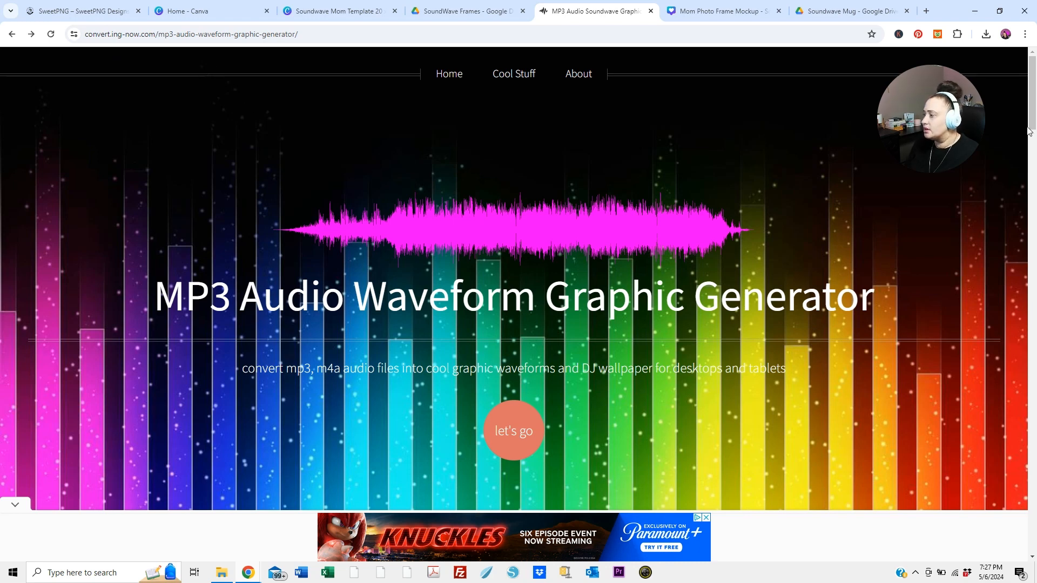
pyautogui.moveTo(1029, 132); pyautogui.dragTo(1018, 271)
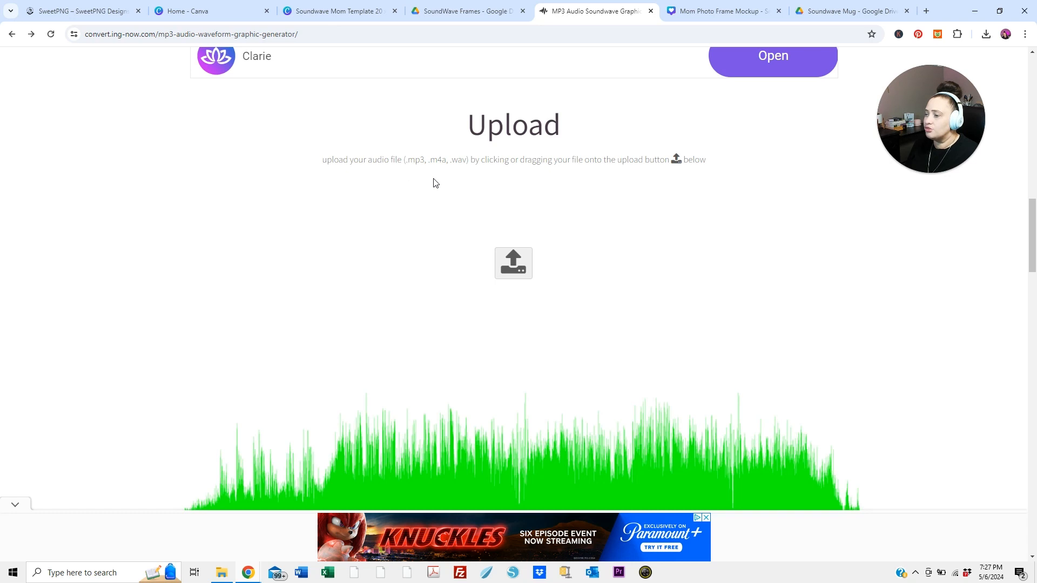
pyautogui.click(512, 271)
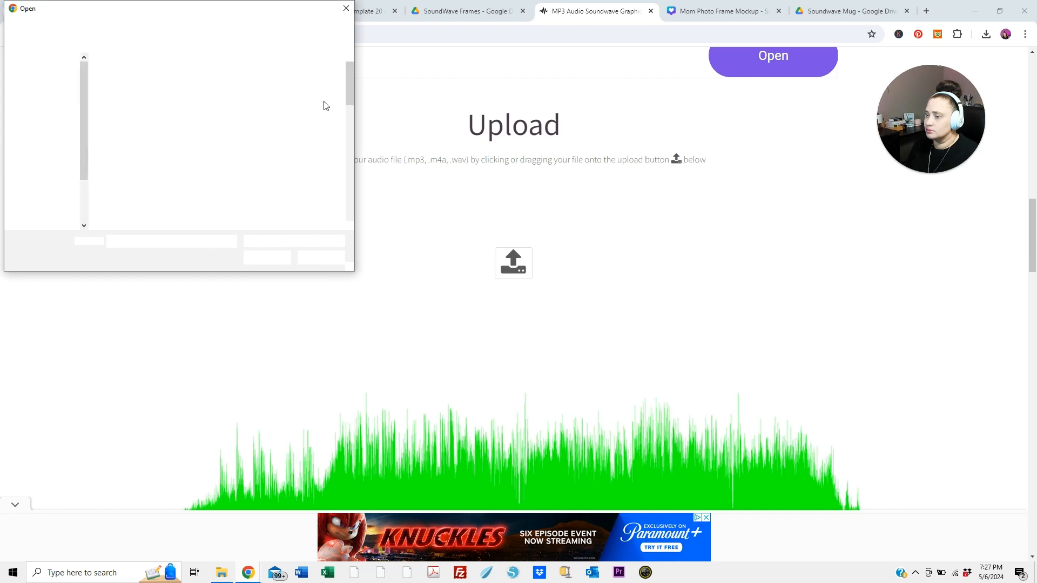
pyautogui.moveTo(349, 98); pyautogui.dragTo(347, 226)
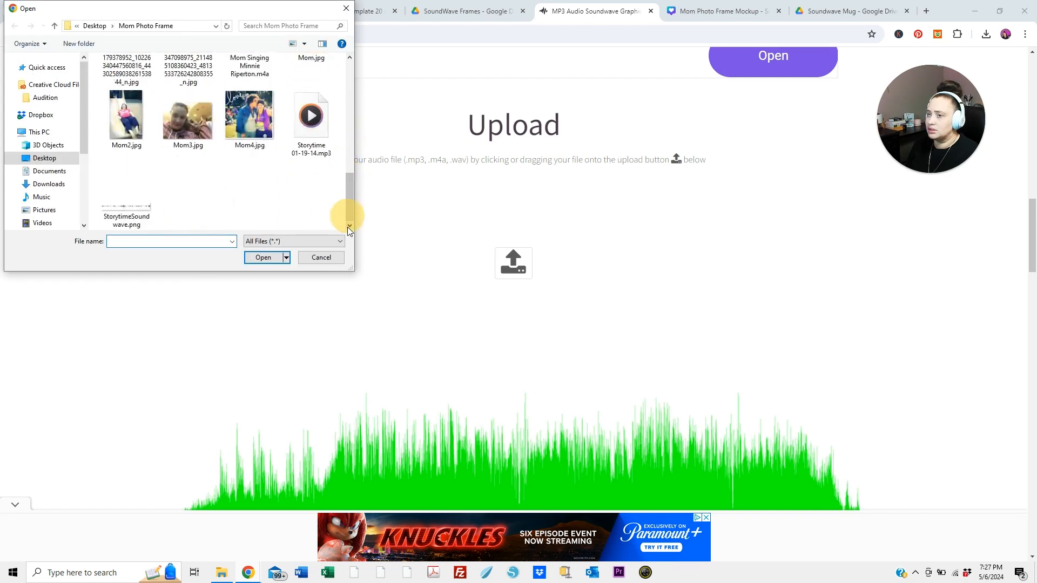
pyautogui.click(322, 132)
pyautogui.doubleClick(320, 132)
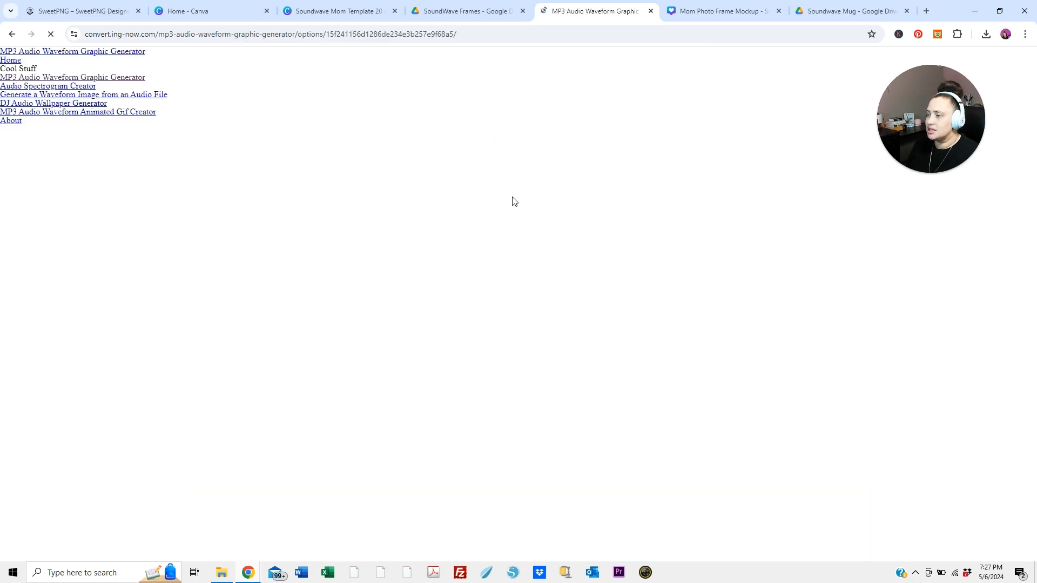
# Set the foreground colour of the waveform image to black
pyautogui.moveTo(1031, 166); pyautogui.dragTo(1027, 231)
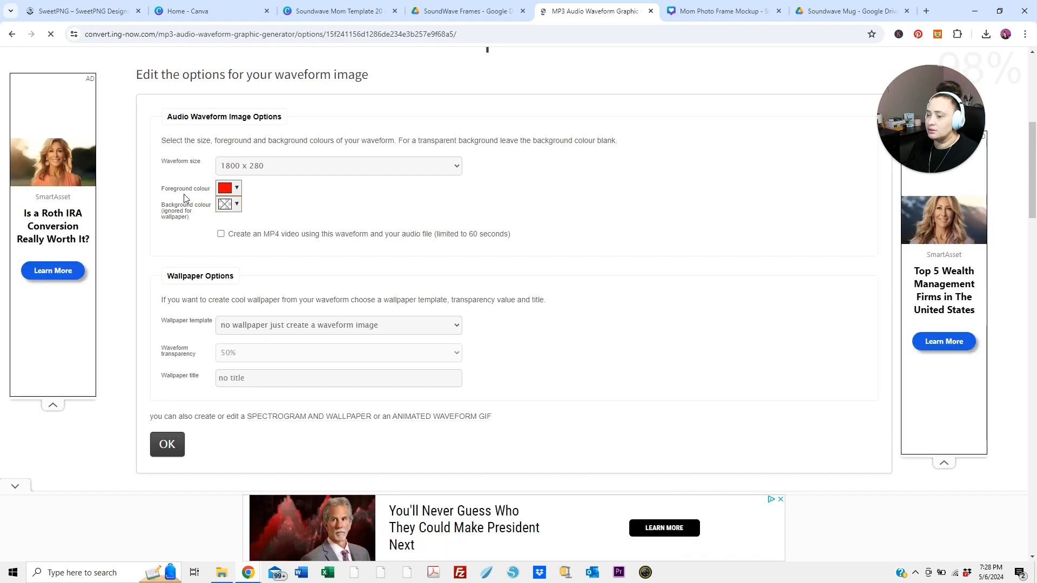
pyautogui.click(235, 194)
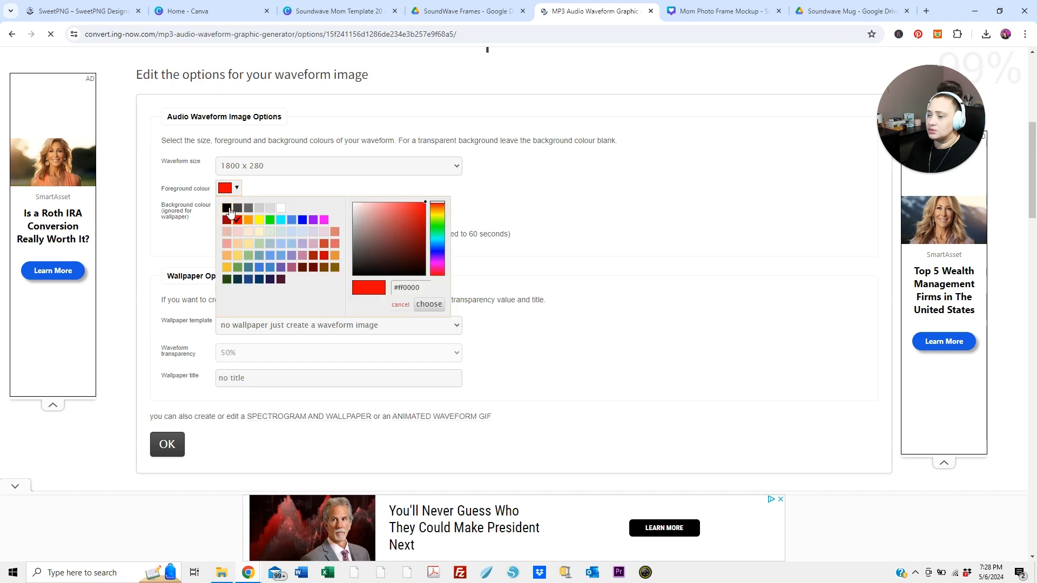
pyautogui.click(227, 209)
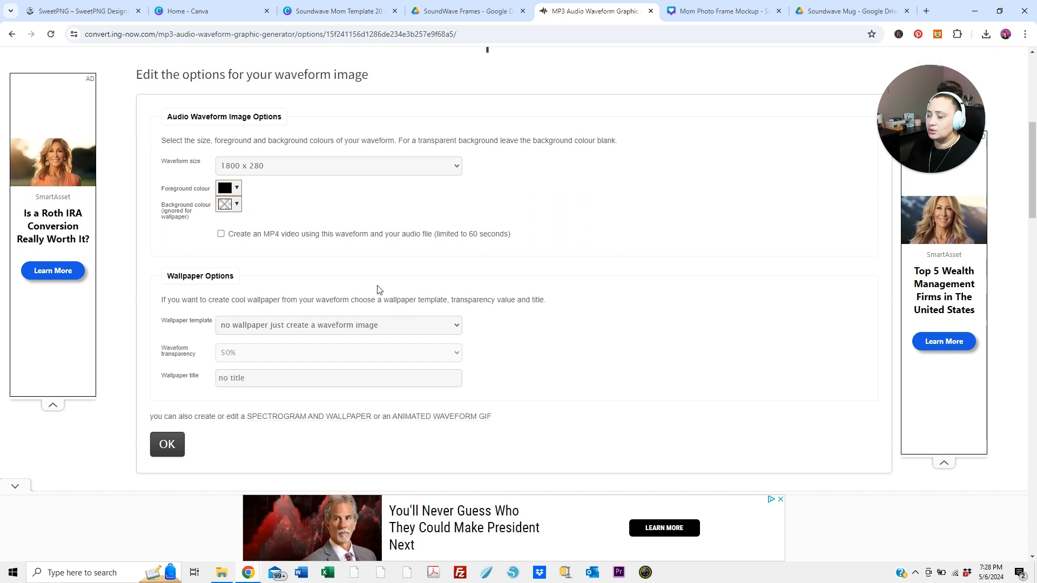
# Generate the waveform image with the chosen options and open the resulting PNG on its own page
pyautogui.click(176, 445)
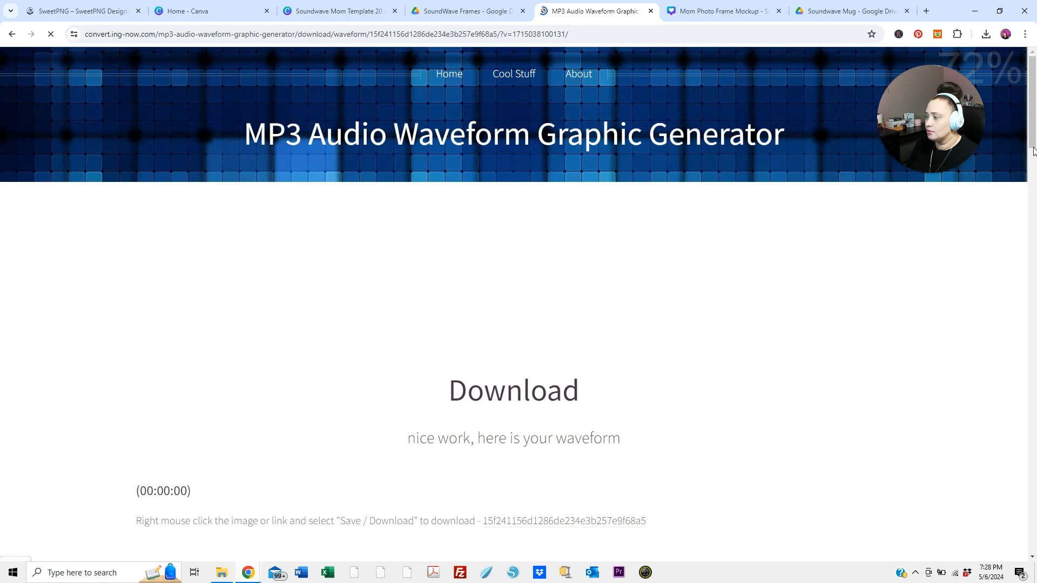
pyautogui.moveTo(1033, 152); pyautogui.dragTo(1032, 210)
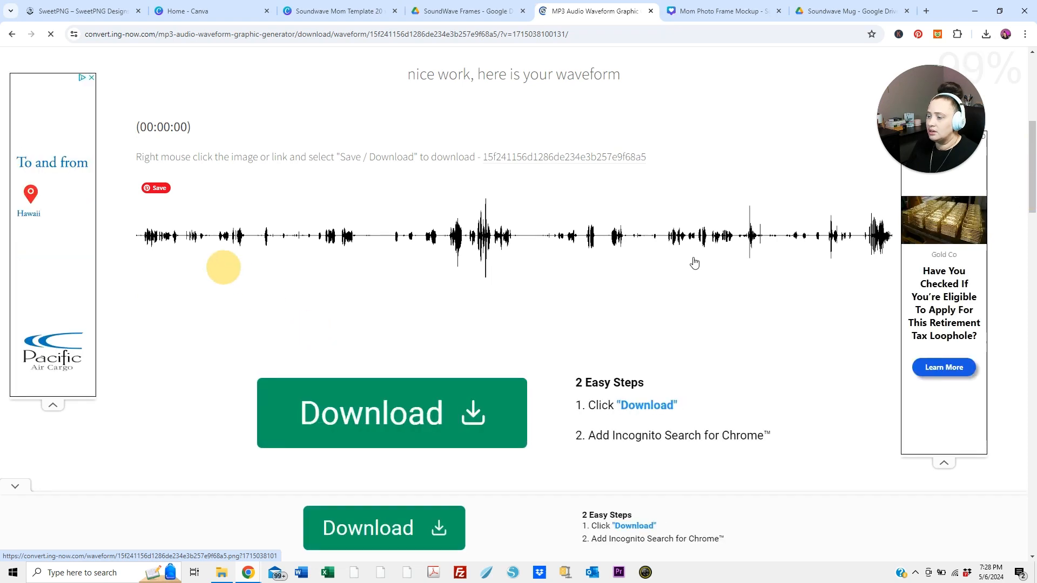
pyautogui.click(553, 159)
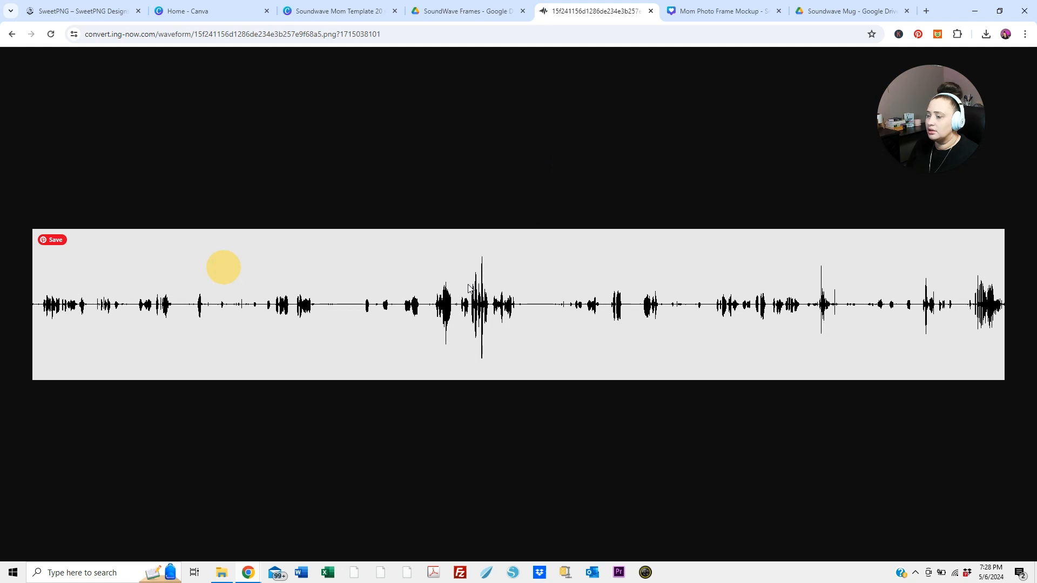
# Save the waveform PNG in the Mom Photo Frame folder on the Desktop and close the waveform page
pyautogui.rightClick(469, 288)
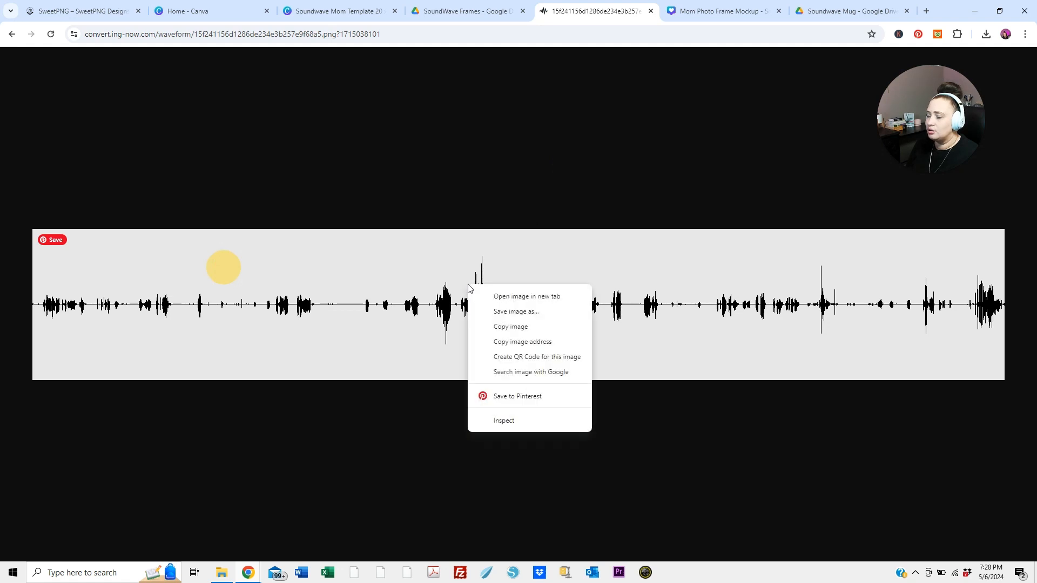
pyautogui.click(493, 315)
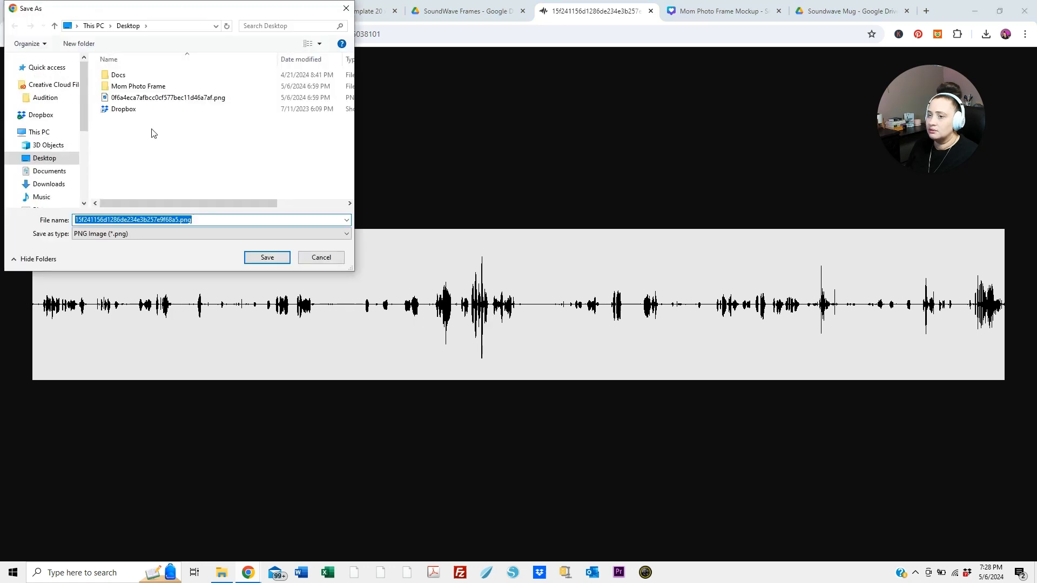
pyautogui.doubleClick(139, 86)
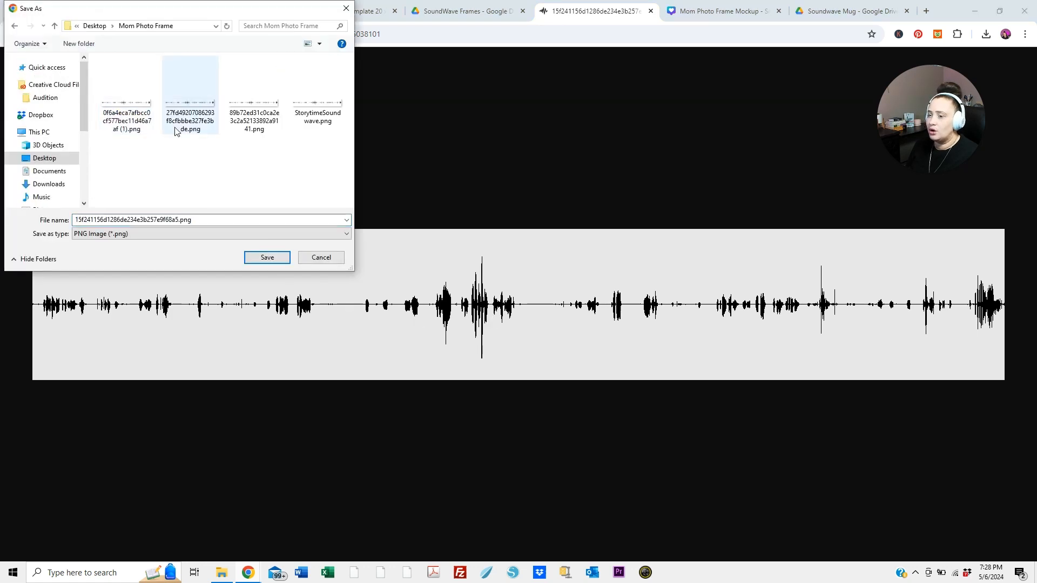
pyautogui.click(268, 257)
pyautogui.hotkey('ctrl', 'w')
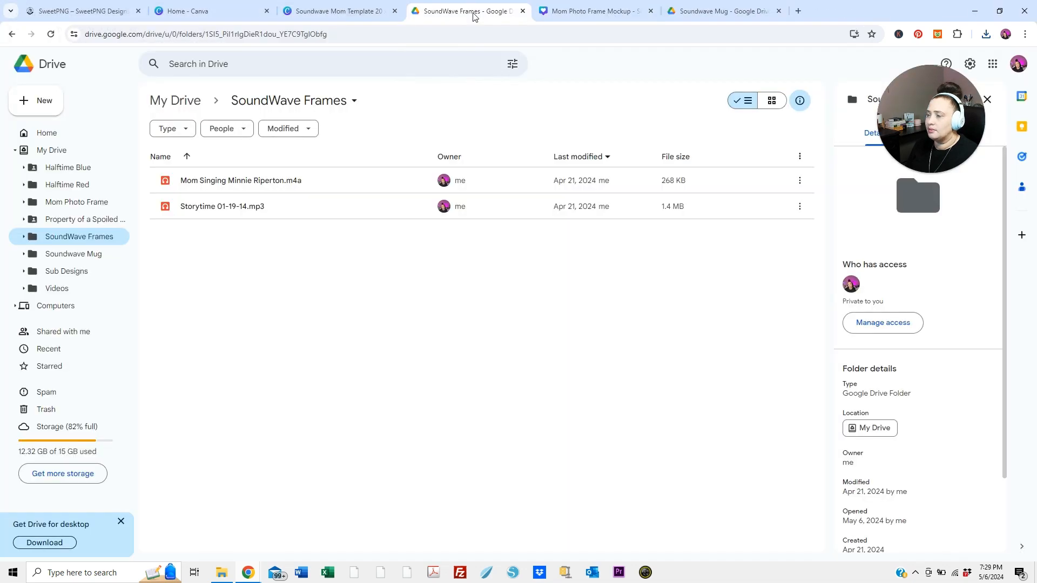
# Switch to the Soundwave Mom Template in Canva and place the uploaded white soundwave image in the wide frame below "G3 2011" on page 2
pyautogui.click(370, 13)
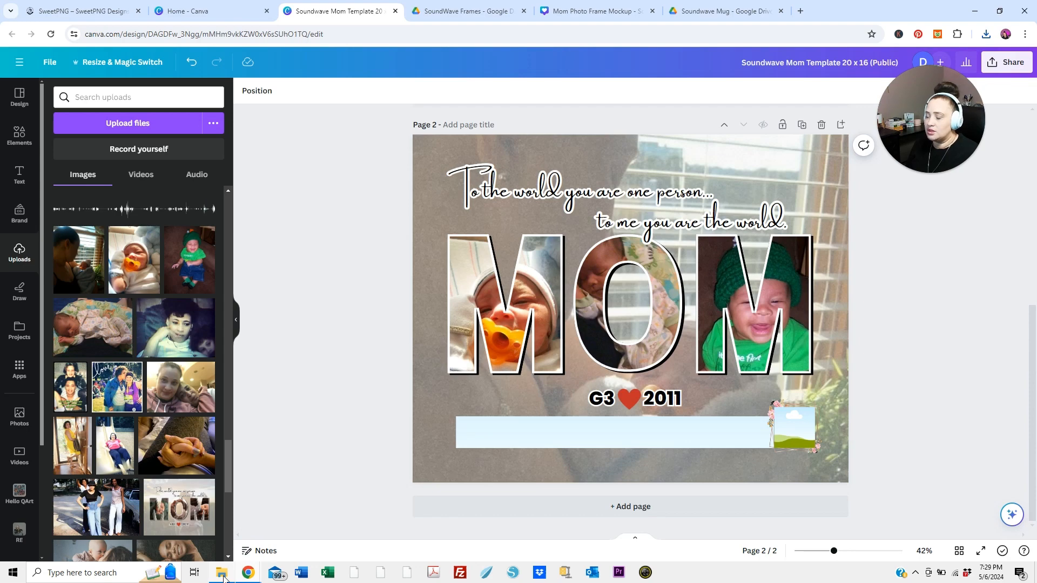
pyautogui.moveTo(224, 578)
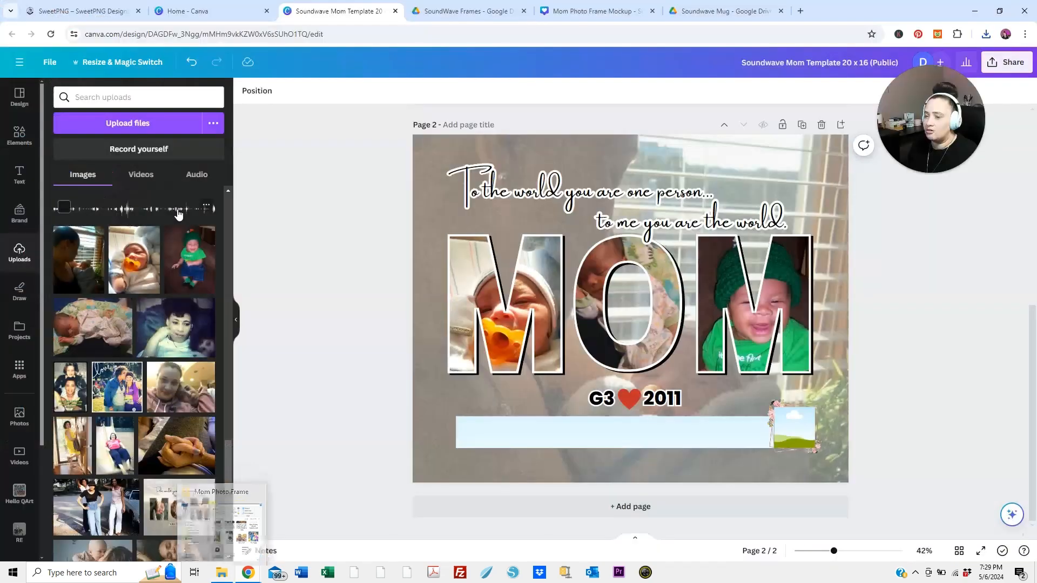
pyautogui.moveTo(177, 209); pyautogui.dragTo(372, 343)
pyautogui.moveTo(203, 215); pyautogui.dragTo(553, 425)
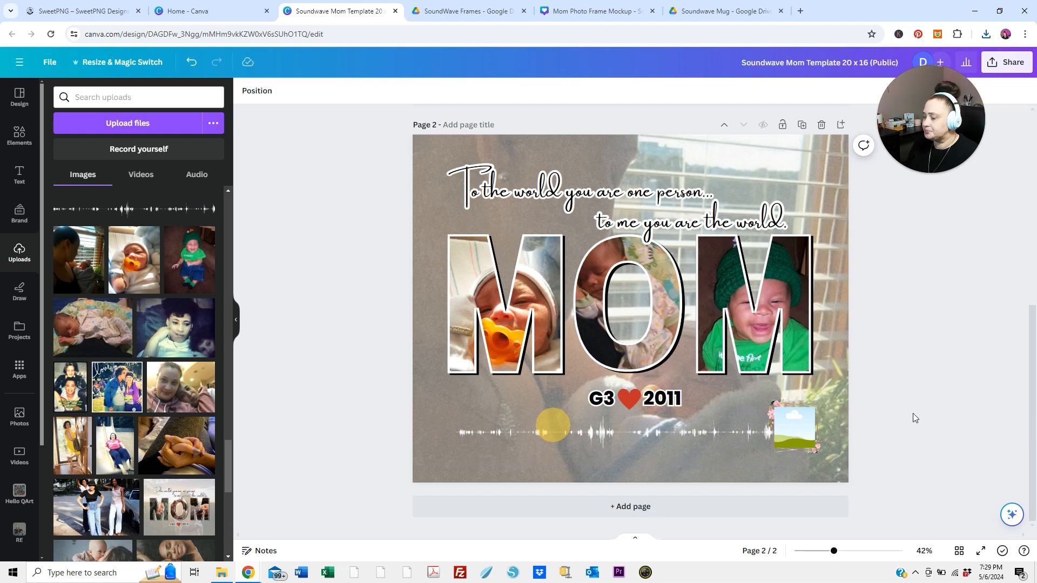
pyautogui.click(627, 436)
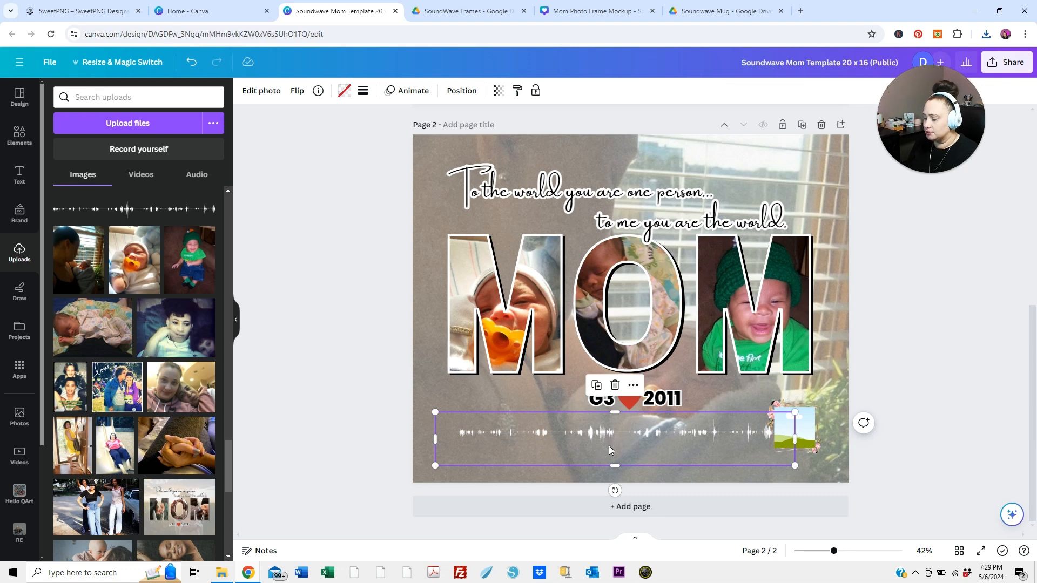
pyautogui.click(406, 433)
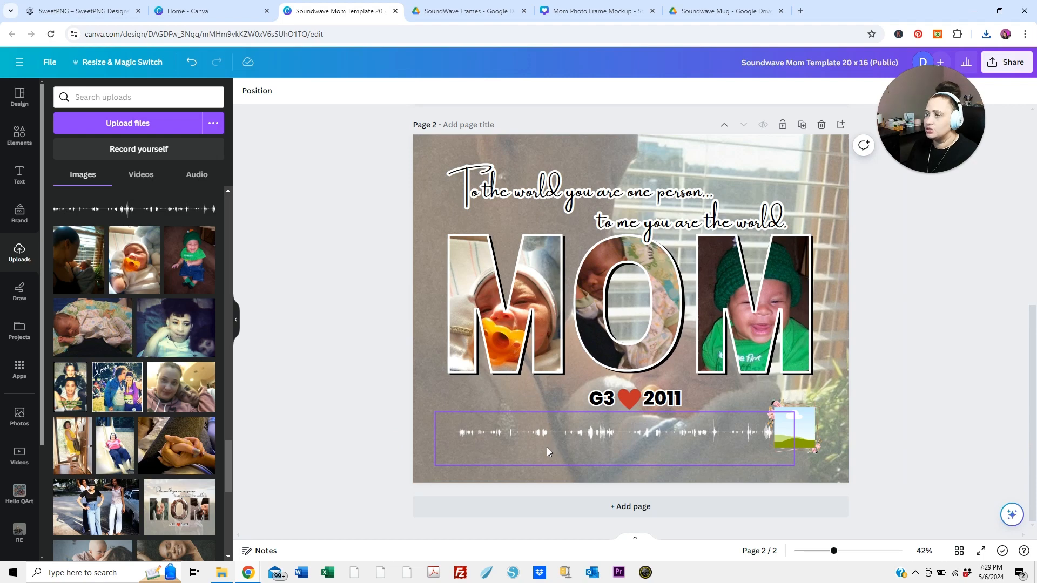
# Switch to the SoundWave Frames folder in Google Drive and copy the sharing link of Storytime 01-19-14.mp3
pyautogui.click(468, 11)
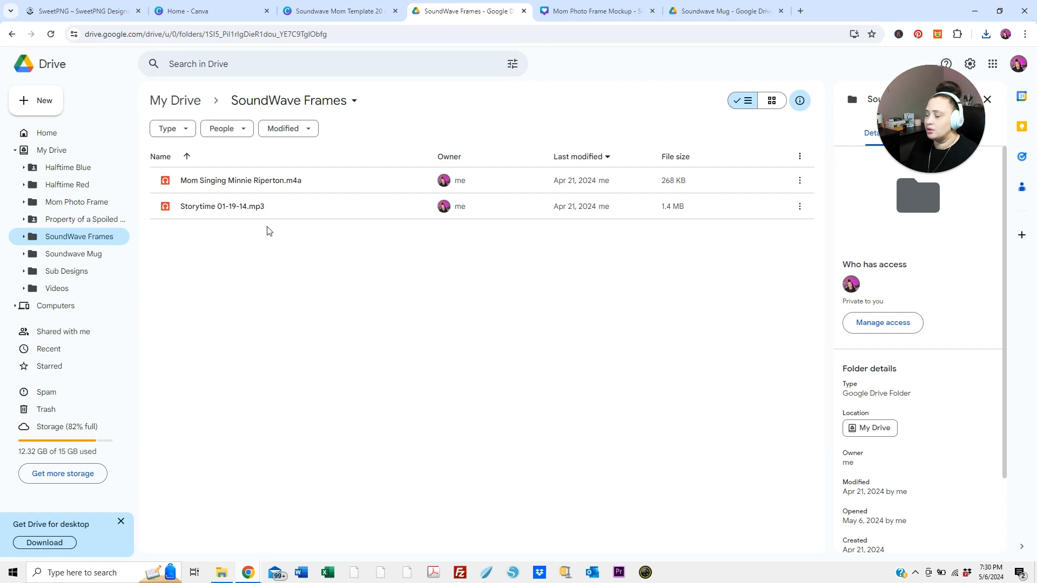
pyautogui.click(336, 229)
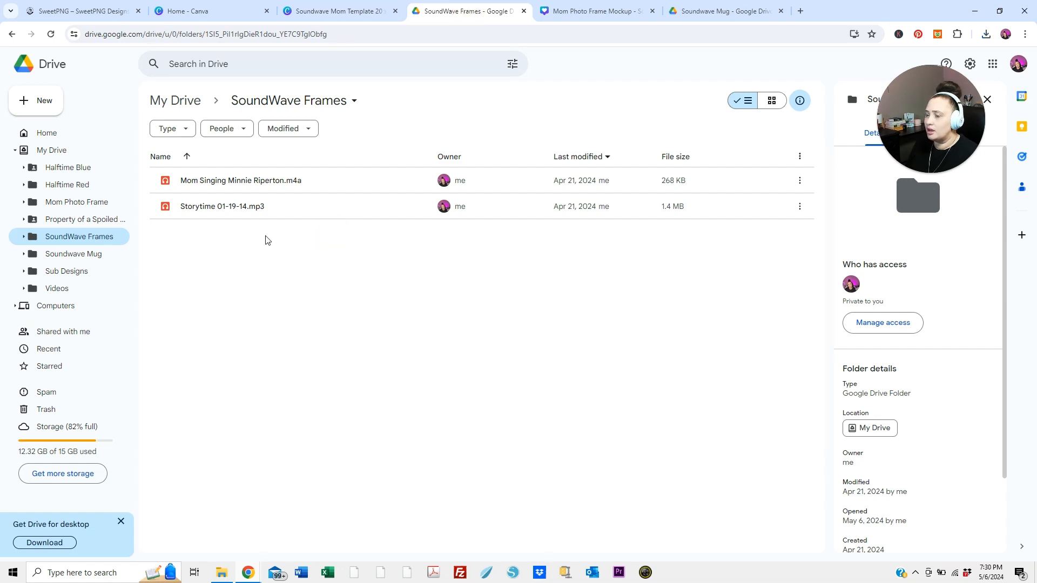
pyautogui.click(799, 208)
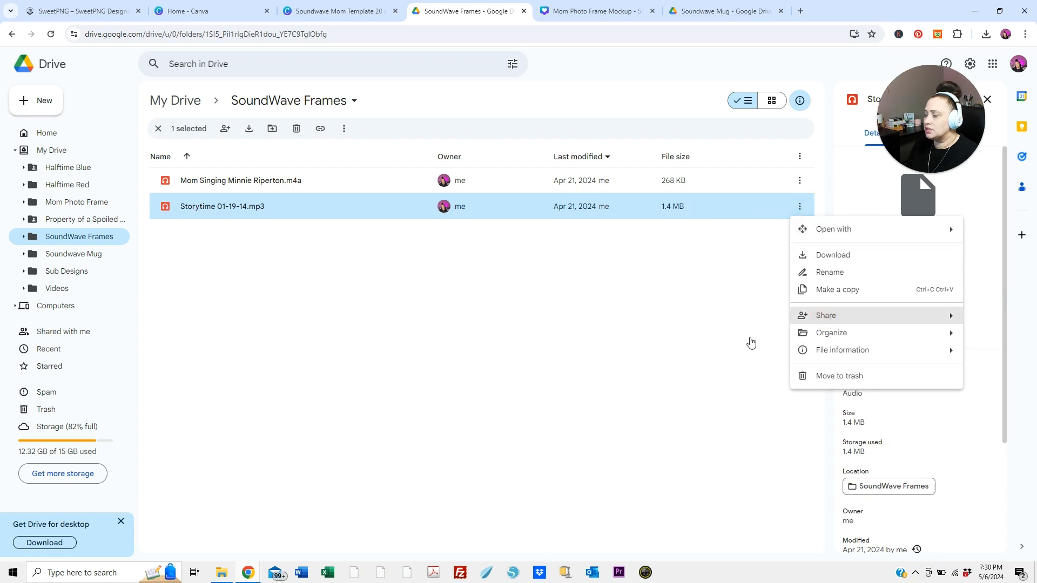
pyautogui.moveTo(823, 315)
pyautogui.click(682, 344)
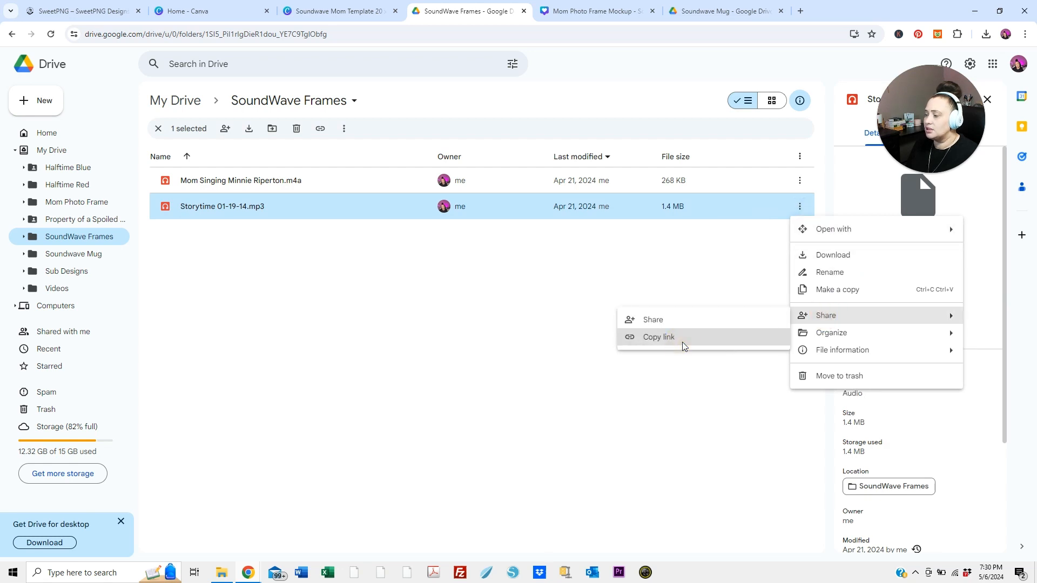
# Switch back to the Canva template, find the QR Code app by searching "qr code" and generate a code from the copied Drive link
pyautogui.click(327, 12)
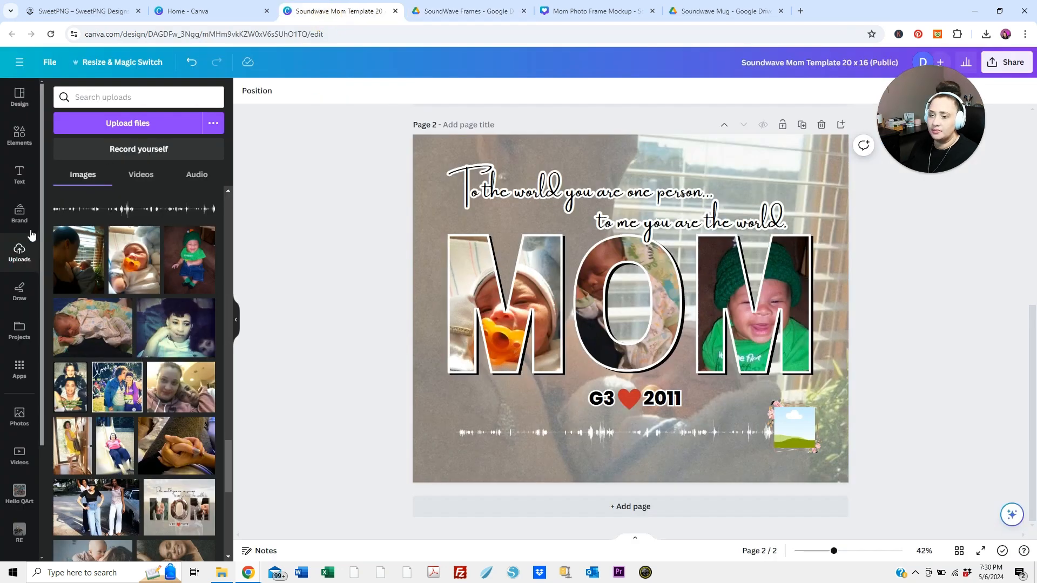
pyautogui.click(20, 377)
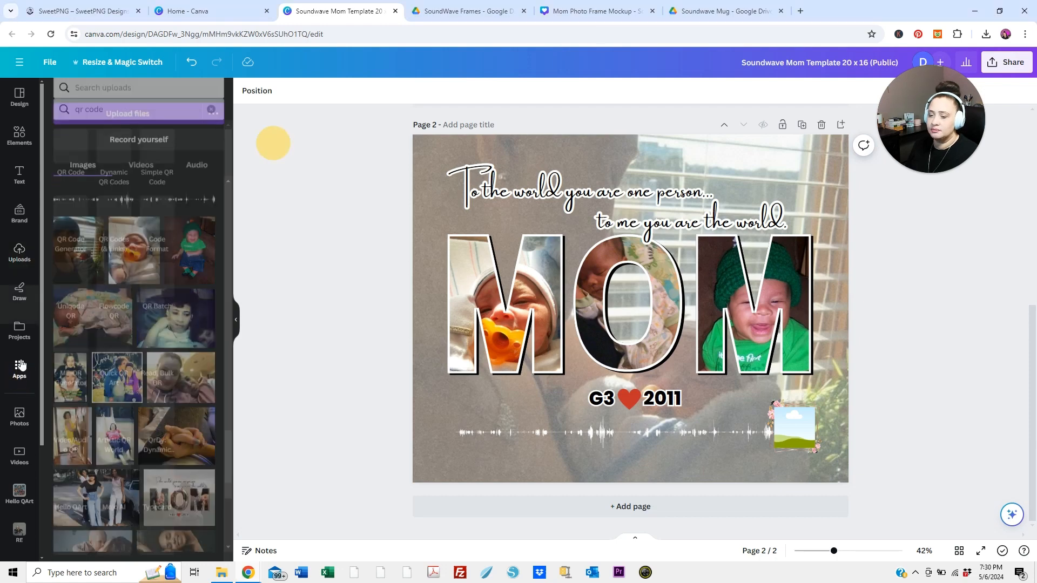
pyautogui.click(110, 99)
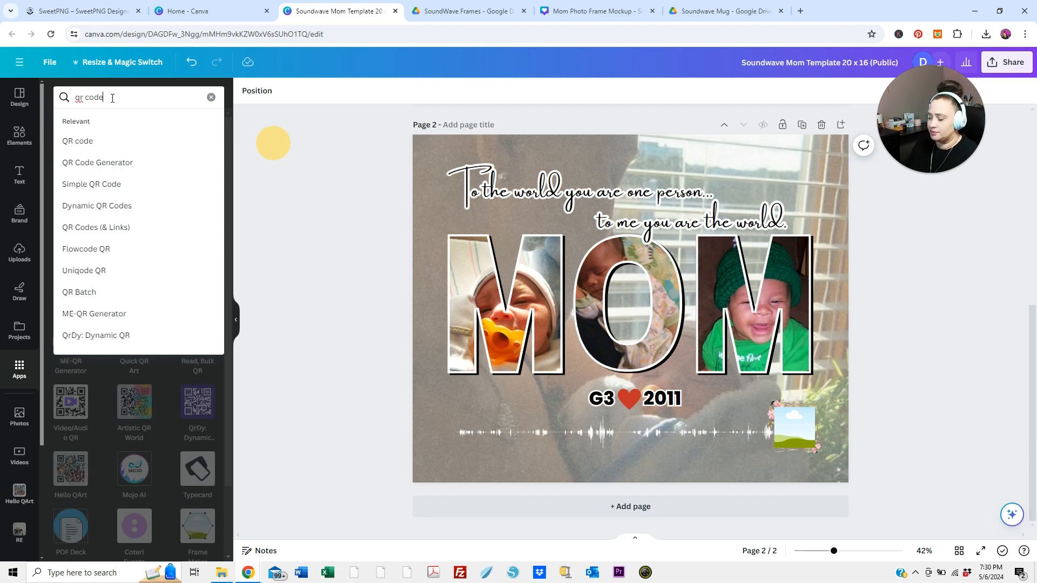
pyautogui.press('Return')
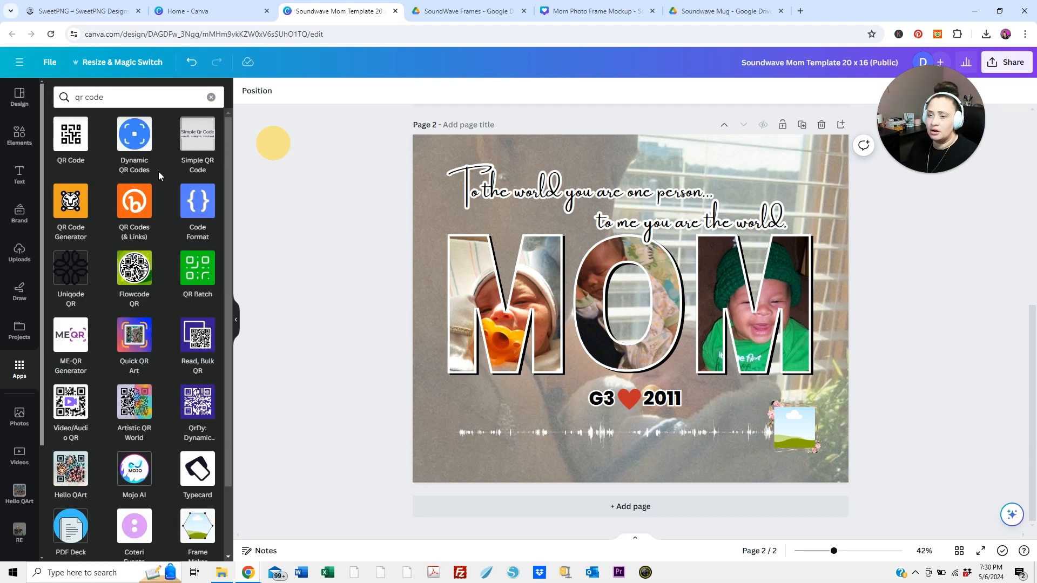
pyautogui.click(69, 151)
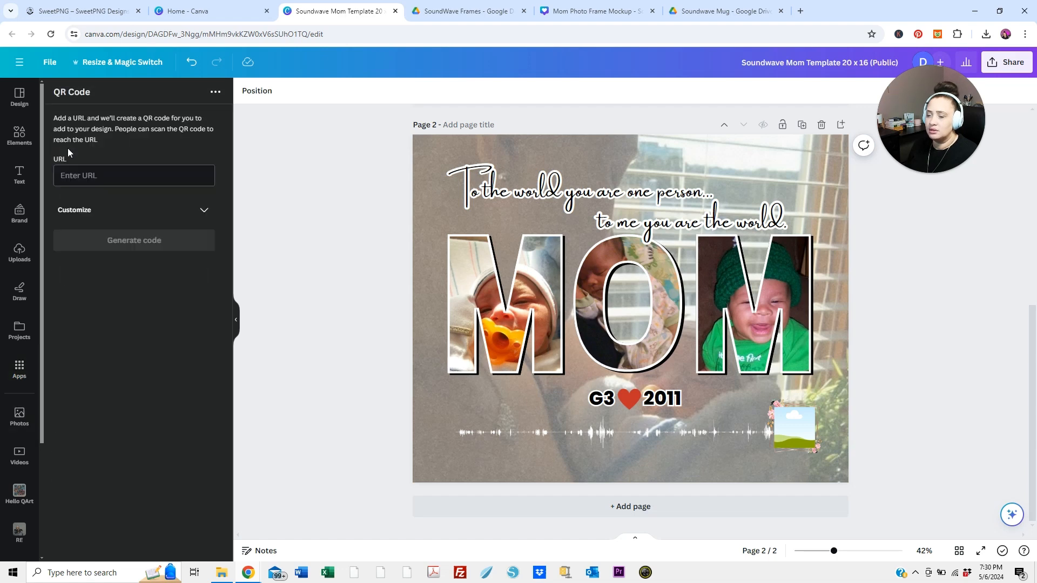
pyautogui.click(76, 177)
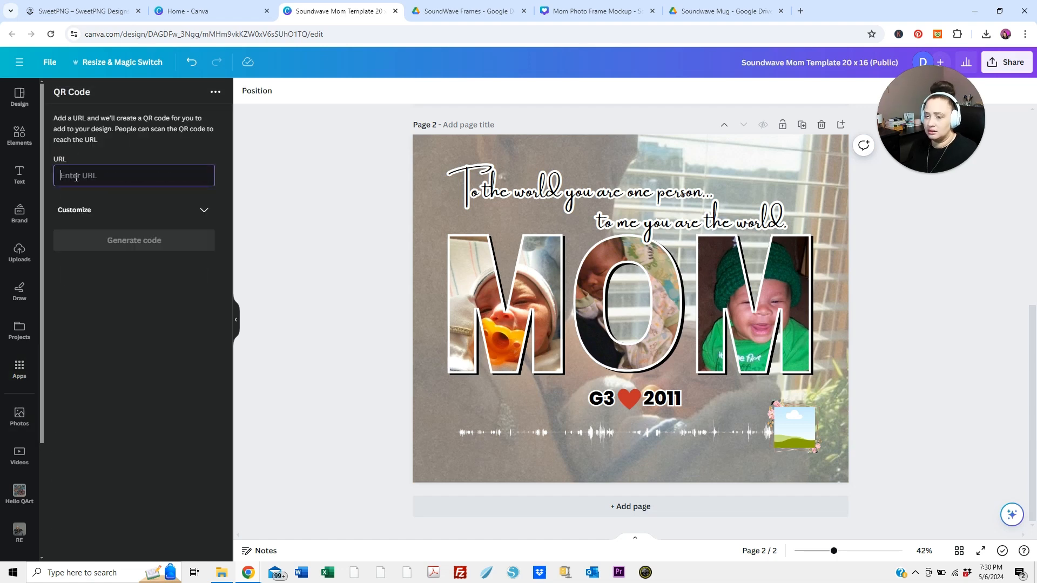
pyautogui.hotkey('ctrl', 'v')
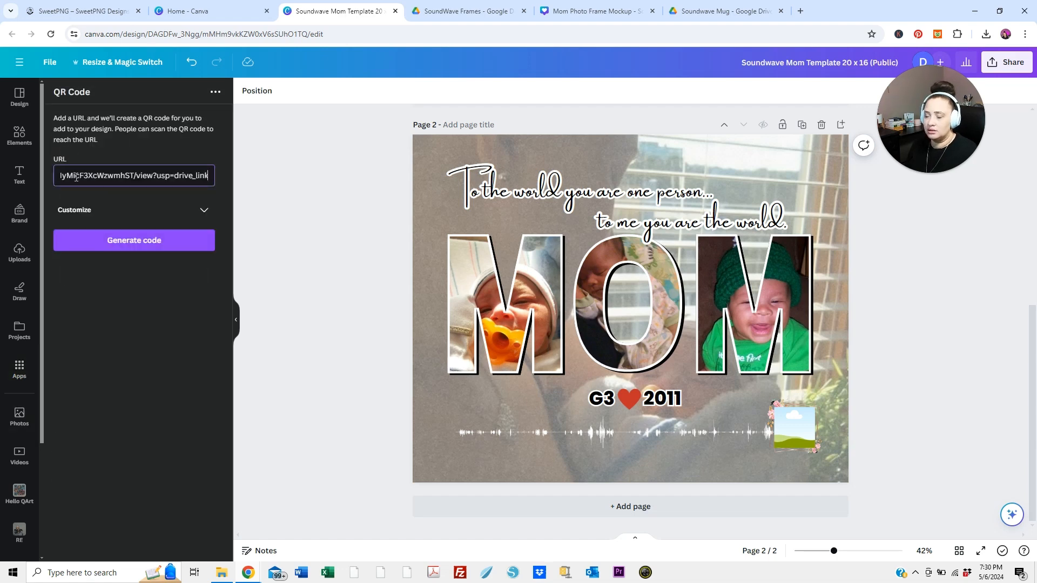
pyautogui.click(152, 244)
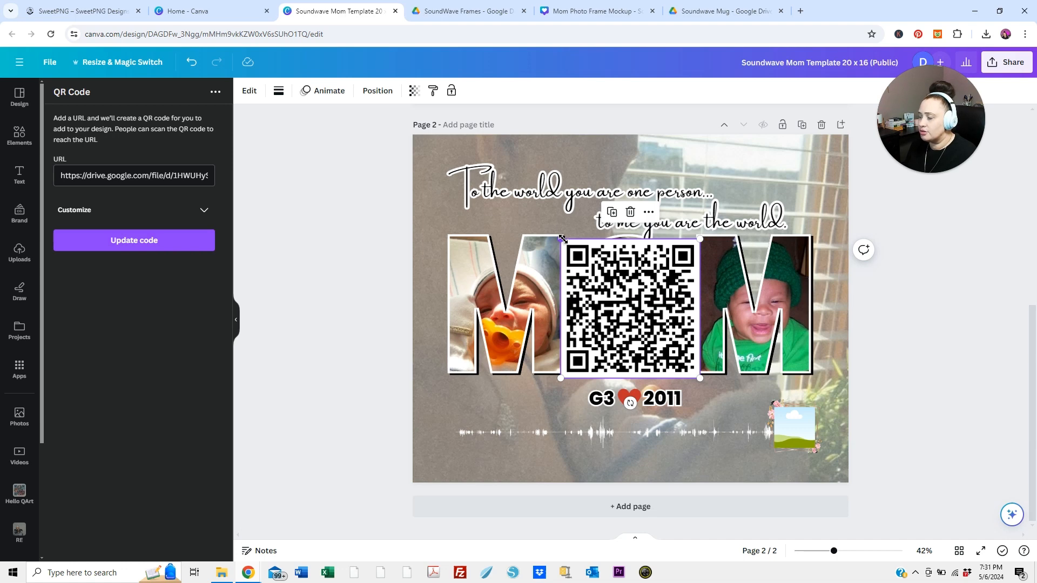
# Shrink the QR code and fit it over the flower-bordered placeholder beside the soundwave on page 2
pyautogui.moveTo(561, 238); pyautogui.dragTo(650, 337)
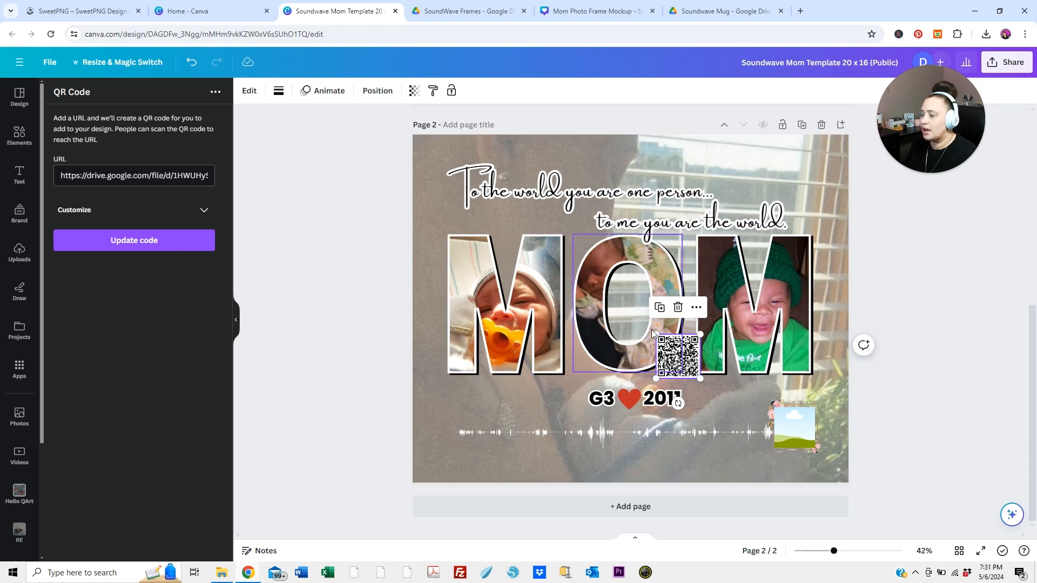
pyautogui.moveTo(680, 356); pyautogui.dragTo(795, 426)
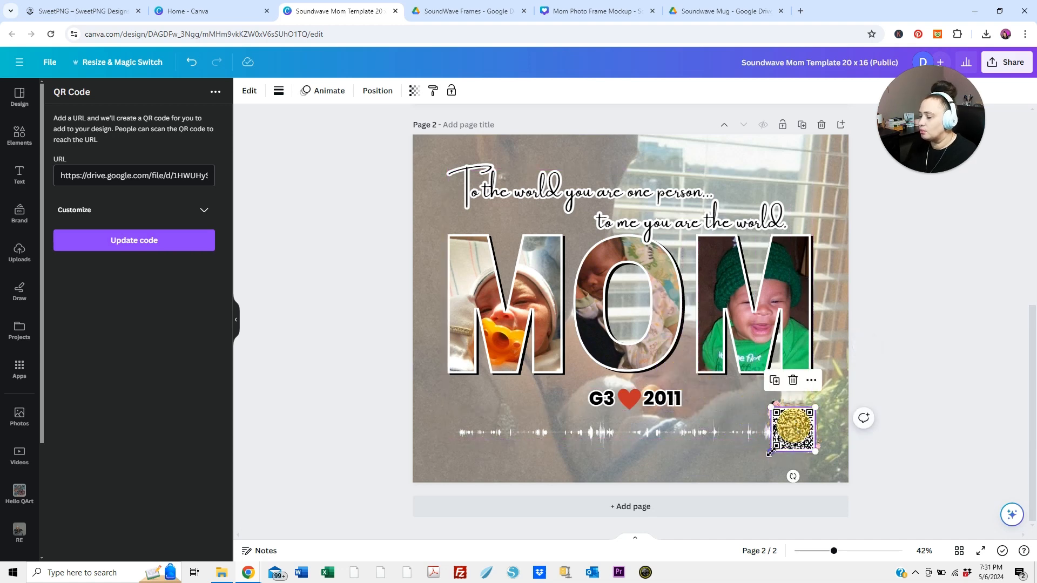
pyautogui.click(772, 452)
pyautogui.moveTo(773, 452)
pyautogui.mouseDown()
pyautogui.moveTo(787, 423)
pyautogui.moveTo(774, 449)
pyautogui.mouseUp()
pyautogui.click(905, 385)
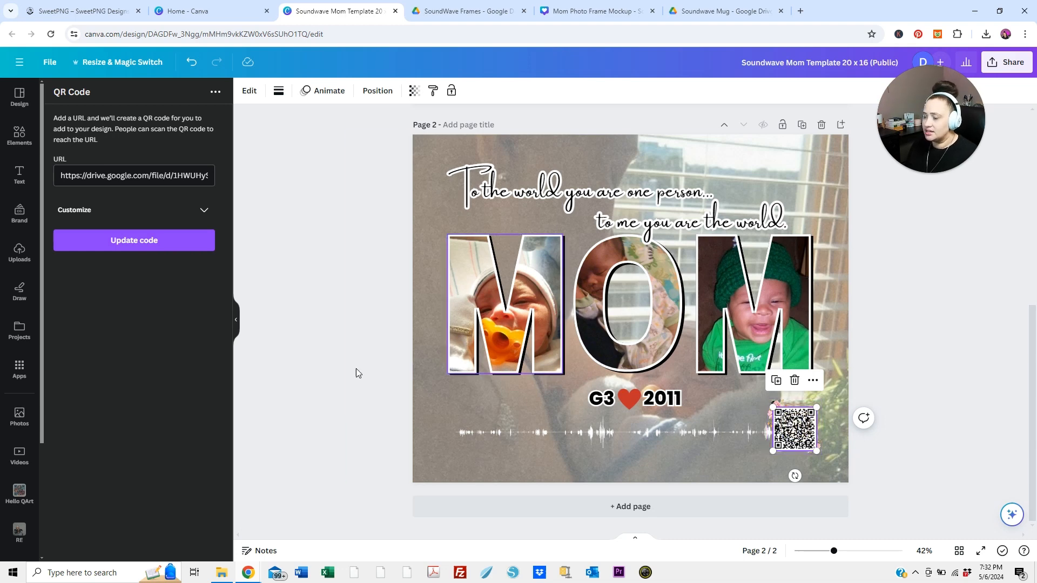
pyautogui.click(889, 337)
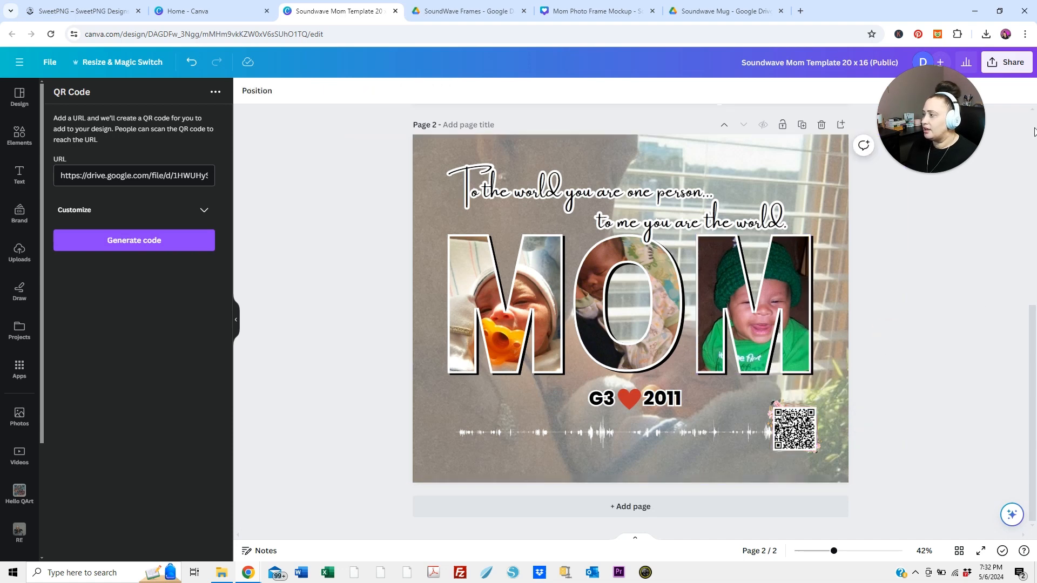
# Examine the download settings of the design, including the PNG file type
pyautogui.click(1013, 71)
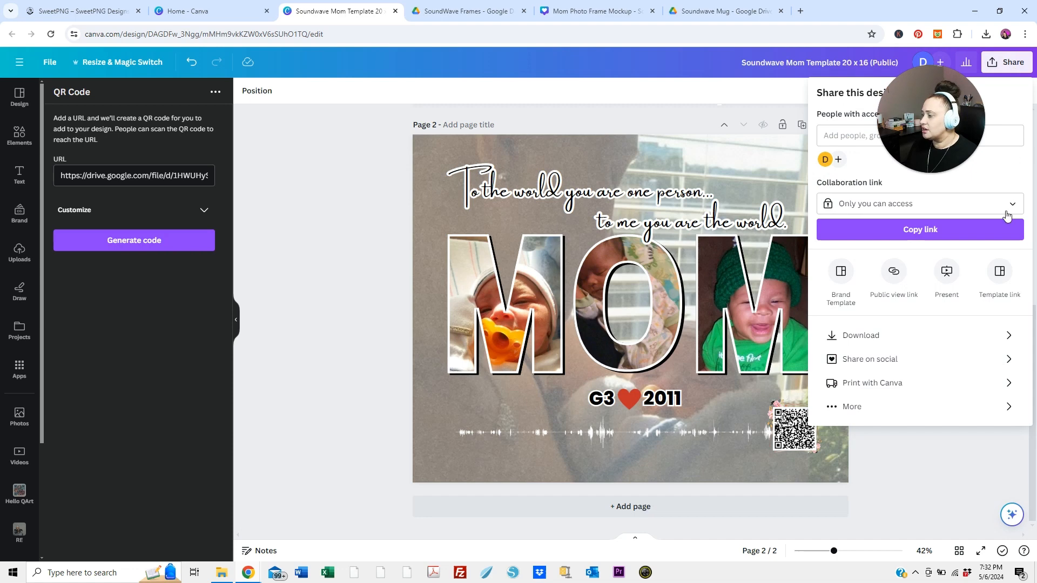
pyautogui.click(940, 335)
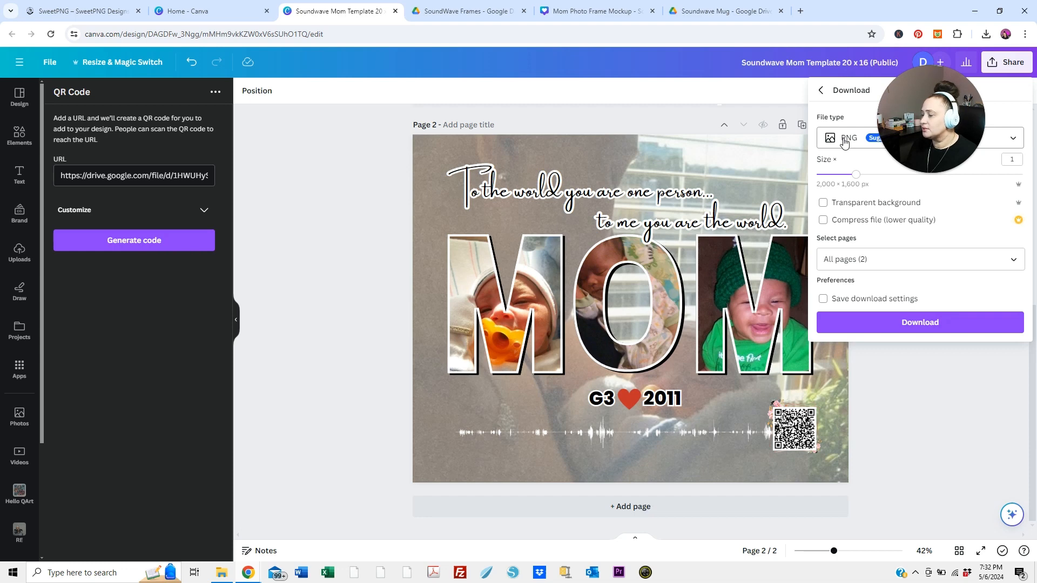
pyautogui.click(935, 367)
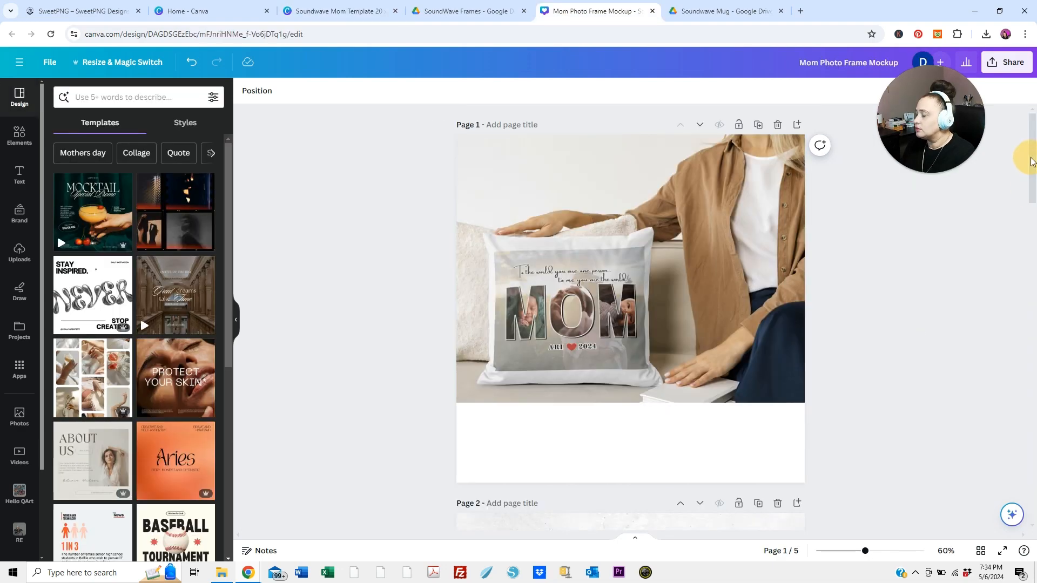
# Enlarge the pillow mockup photo on page 1 of Mom Photo Frame Mockup to cover the whole page and adjust its horizontal position
pyautogui.moveTo(1031, 162)
pyautogui.mouseDown()
pyautogui.moveTo(1035, 488)
pyautogui.moveTo(1033, 157)
pyautogui.mouseUp()
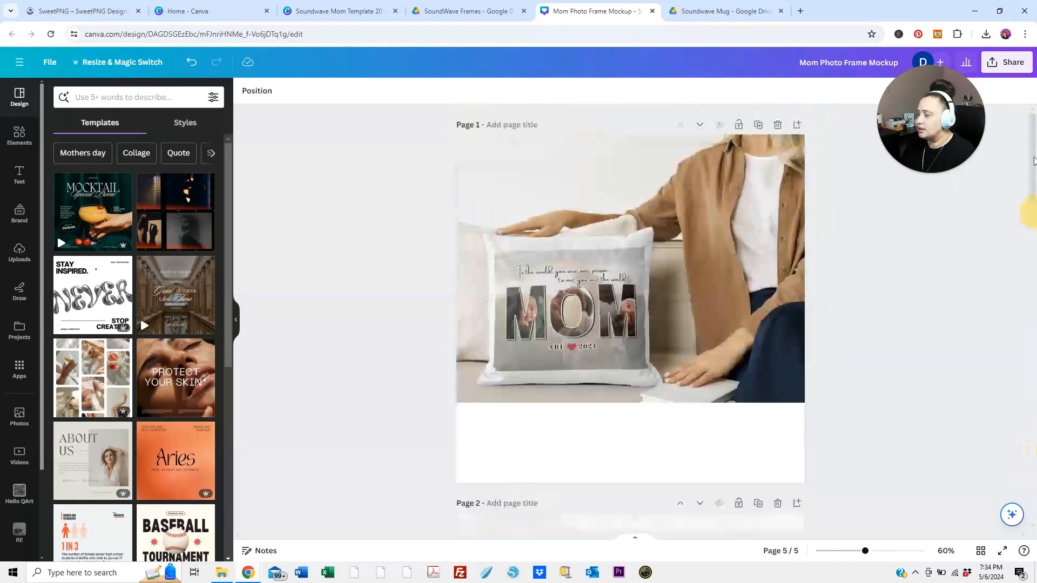
pyautogui.click(701, 316)
pyautogui.moveTo(701, 317); pyautogui.dragTo(720, 315)
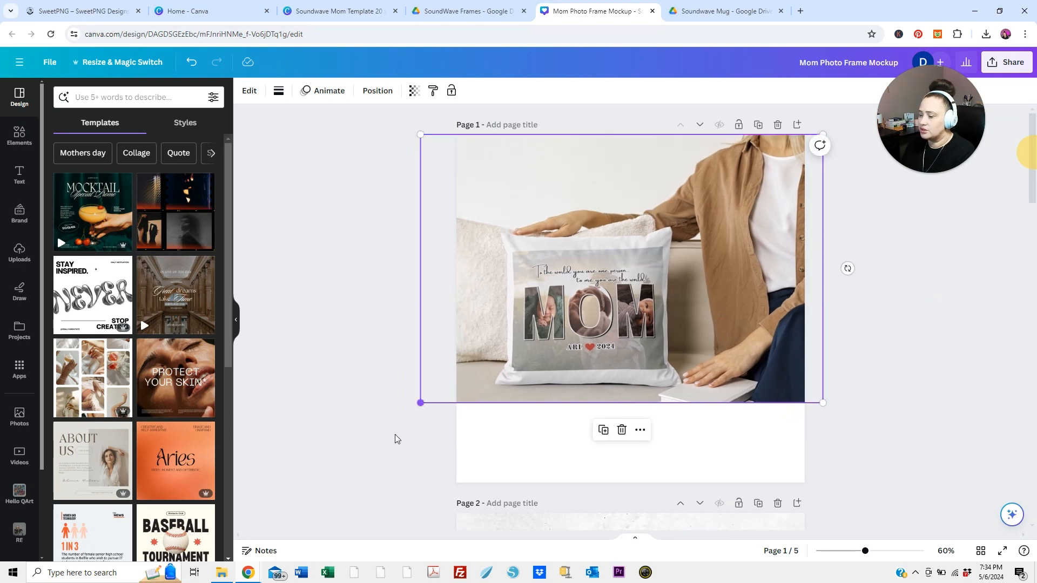
pyautogui.moveTo(420, 403); pyautogui.dragTo(314, 501)
pyautogui.moveTo(497, 393); pyautogui.dragTo(514, 394)
pyautogui.click(928, 288)
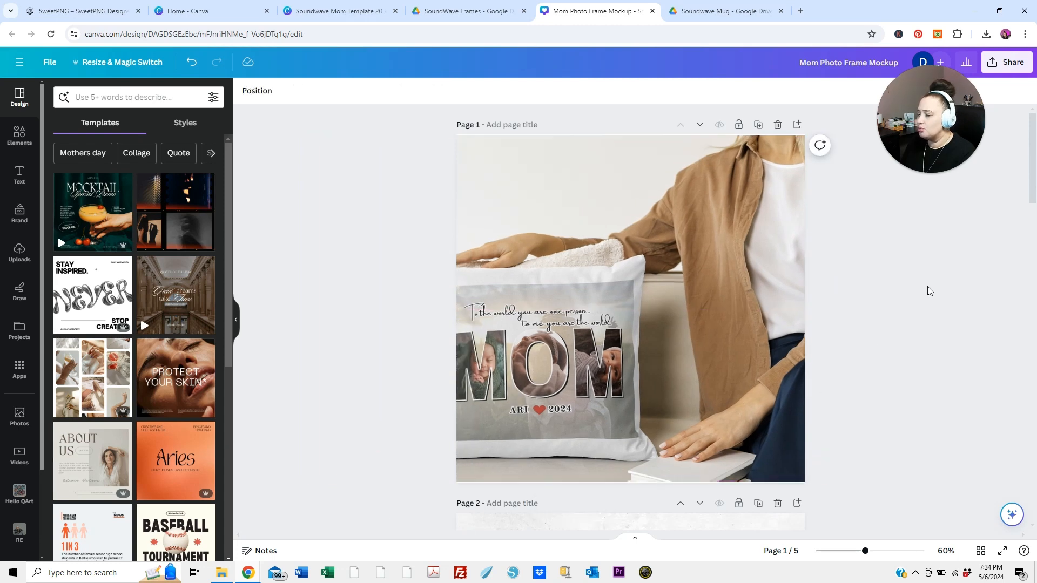
pyautogui.click(721, 291)
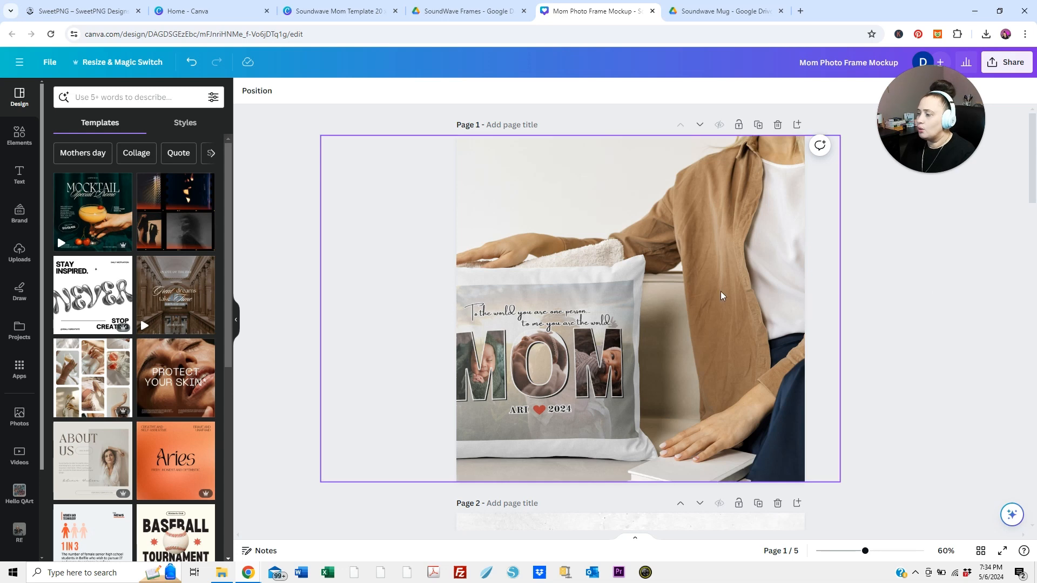
pyautogui.moveTo(720, 291); pyautogui.dragTo(724, 296)
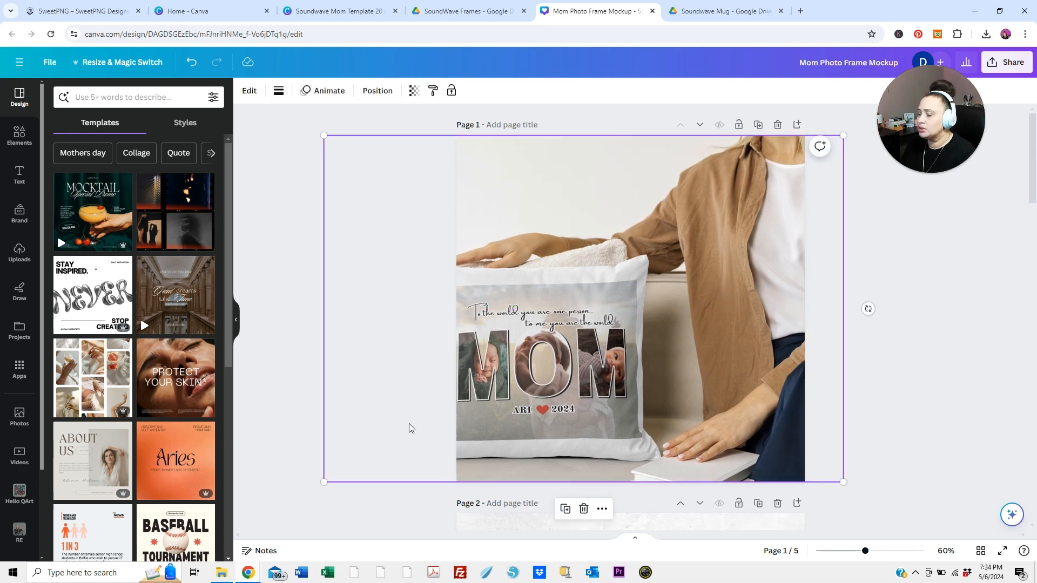
pyautogui.moveTo(330, 486); pyautogui.dragTo(328, 489)
pyautogui.click(328, 489)
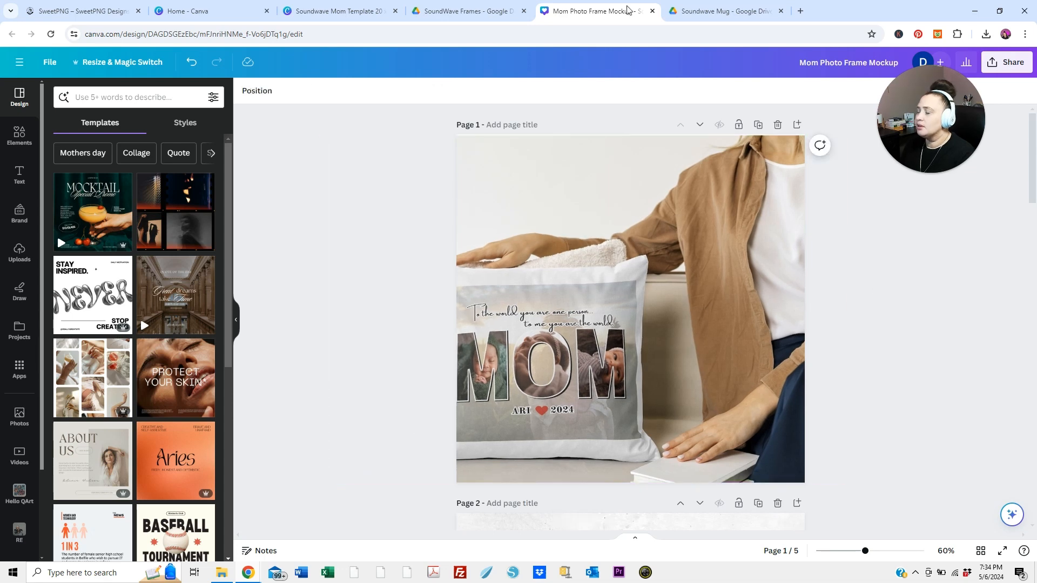
# Switch to the Soundwave Mug folder in Google Drive and preview Soundwave-Gift-Mug.jpg to examine the mug design
pyautogui.click(690, 15)
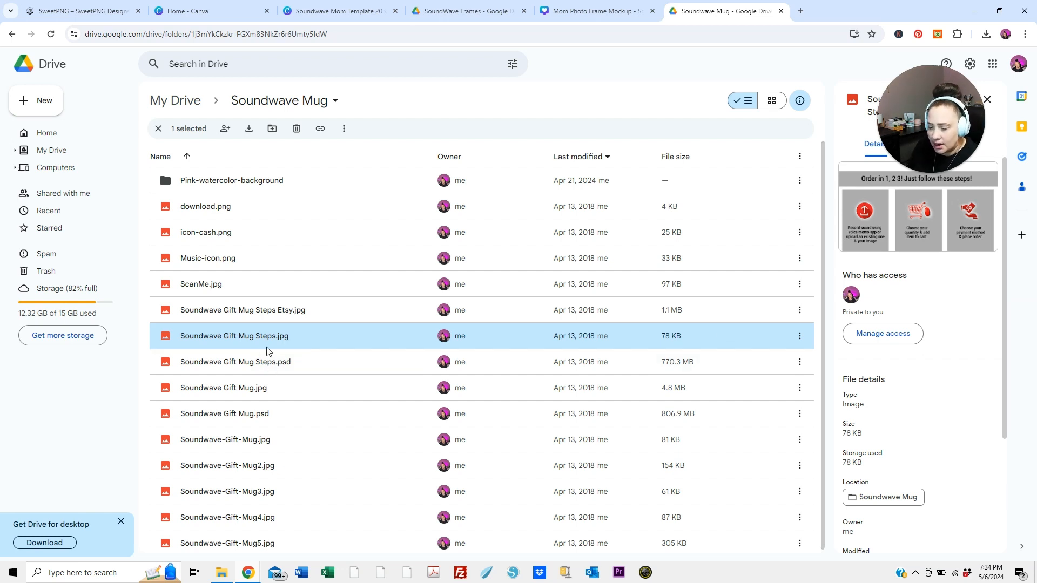
pyautogui.doubleClick(251, 442)
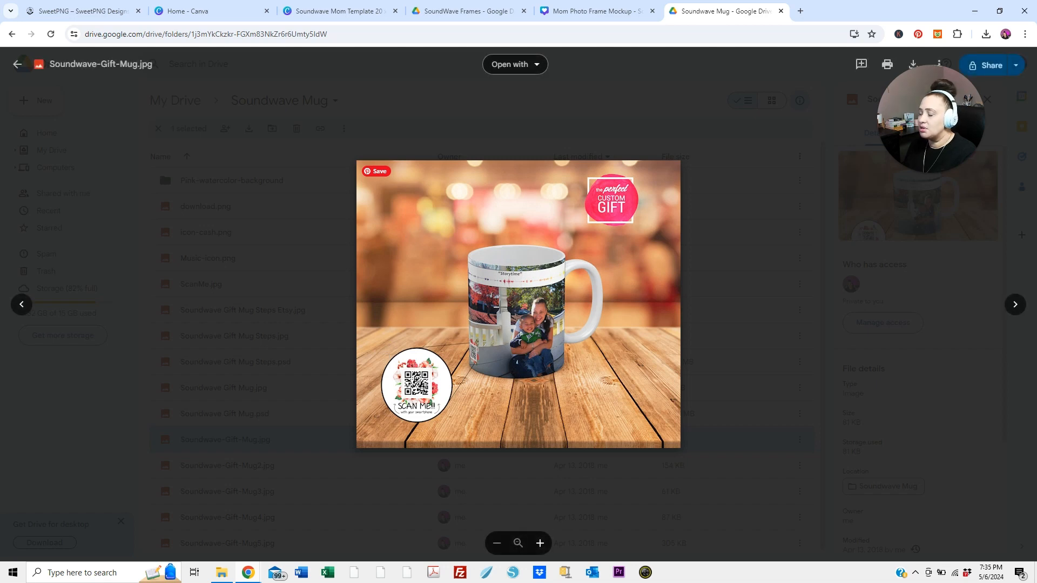
pyautogui.click(517, 374)
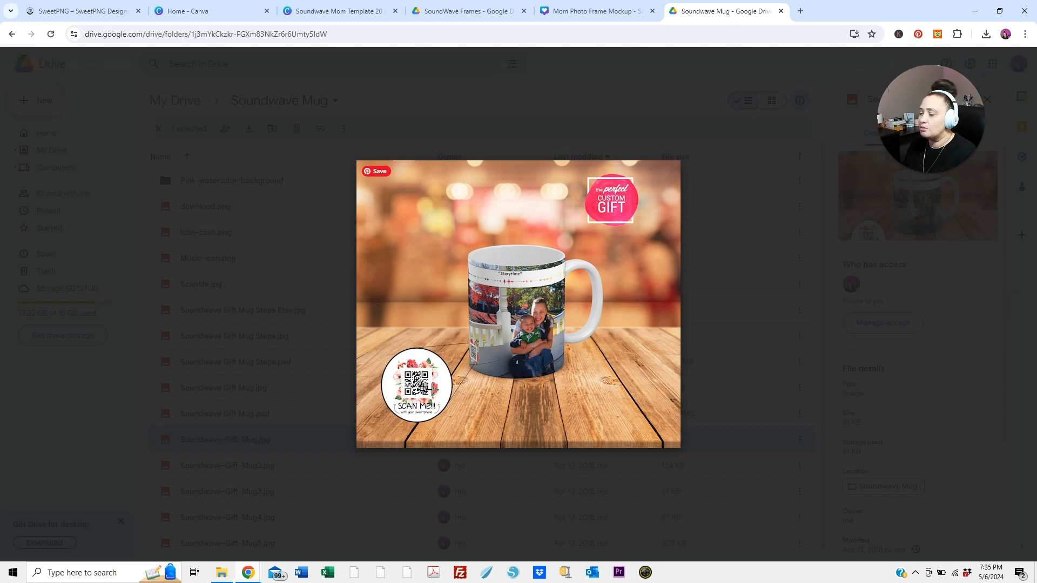